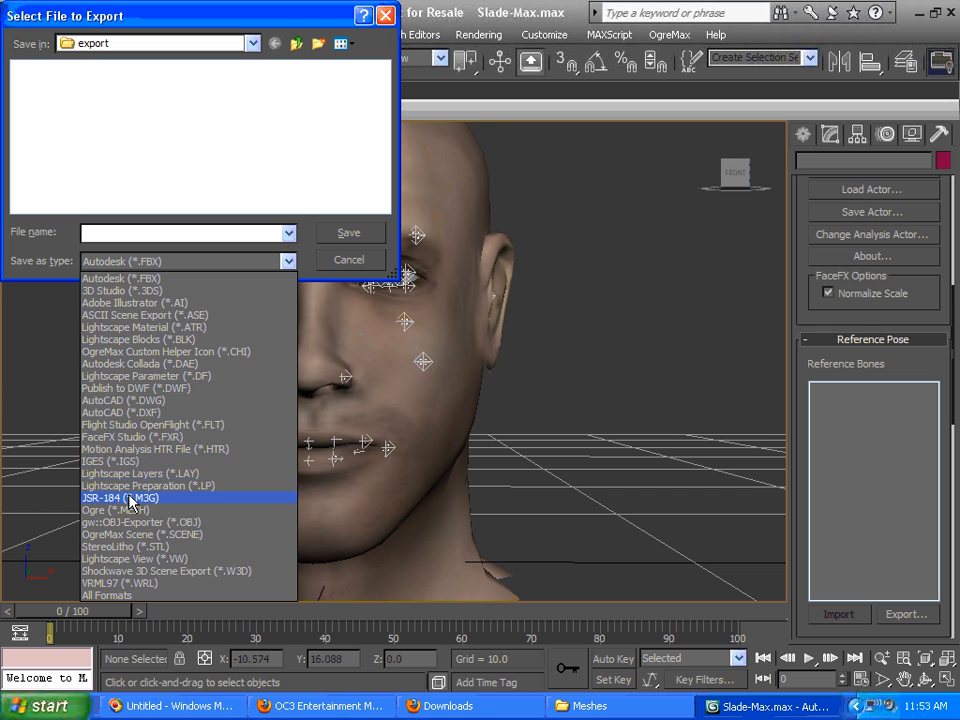
# - Set the export type to Ogre (*.MESH) and choose the Meshes folder as the save location
pyautogui.click(120, 511)
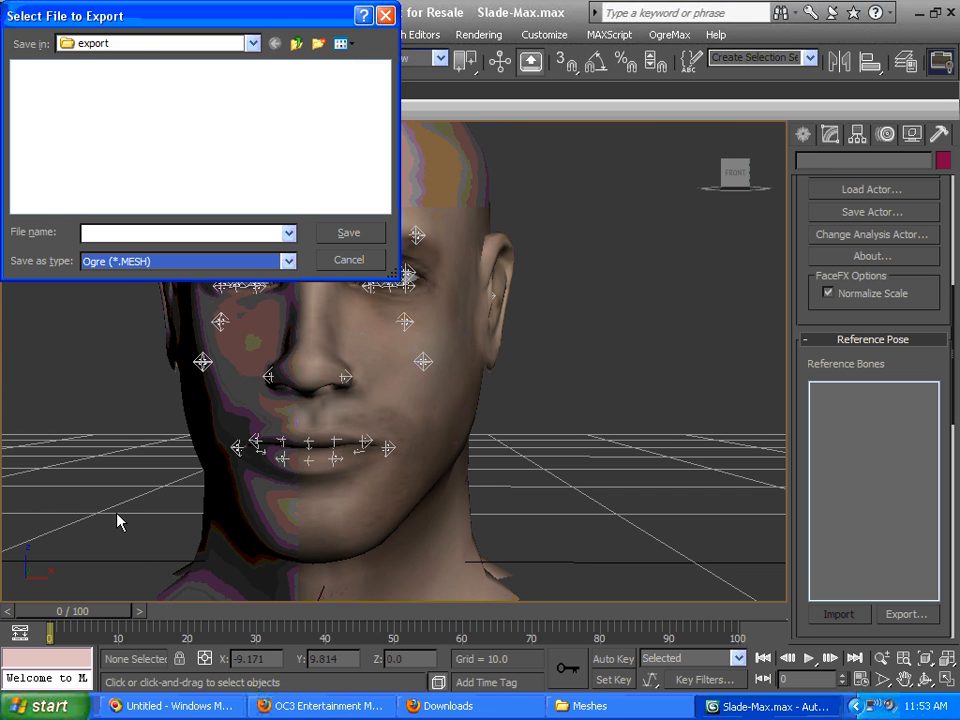
pyautogui.click(133, 232)
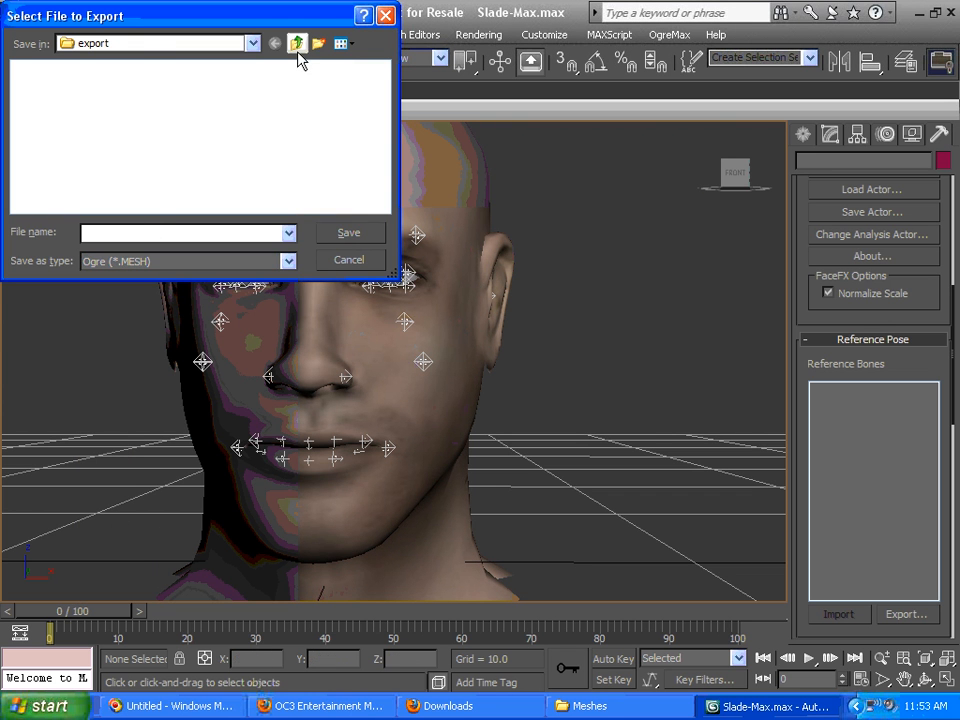
pyautogui.click(298, 46)
pyautogui.click(298, 46)
pyautogui.click(298, 46)
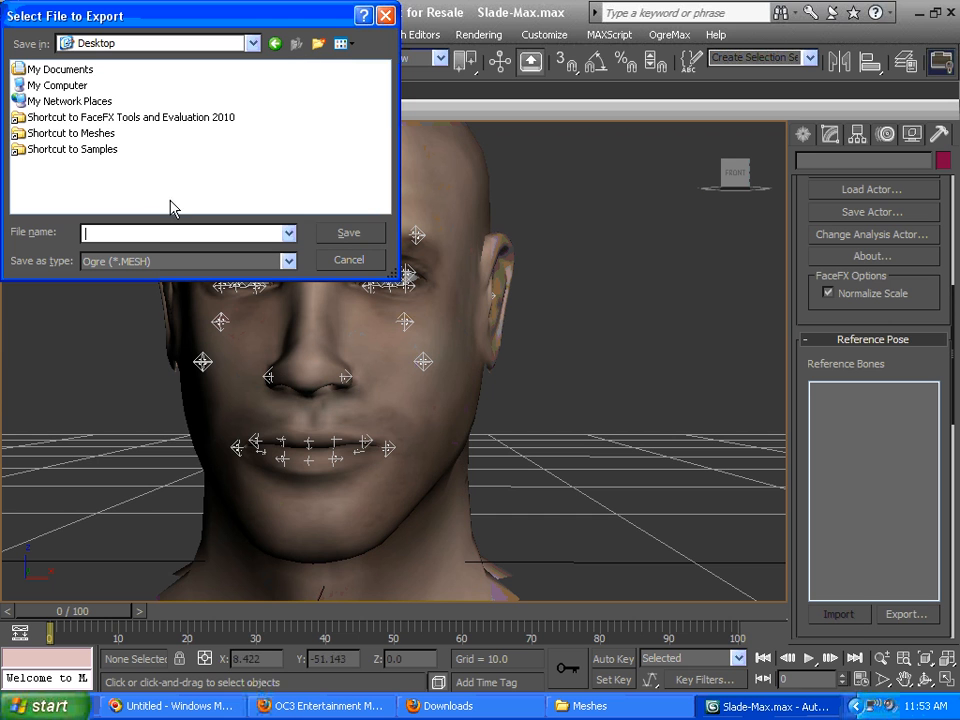
pyautogui.click(71, 131)
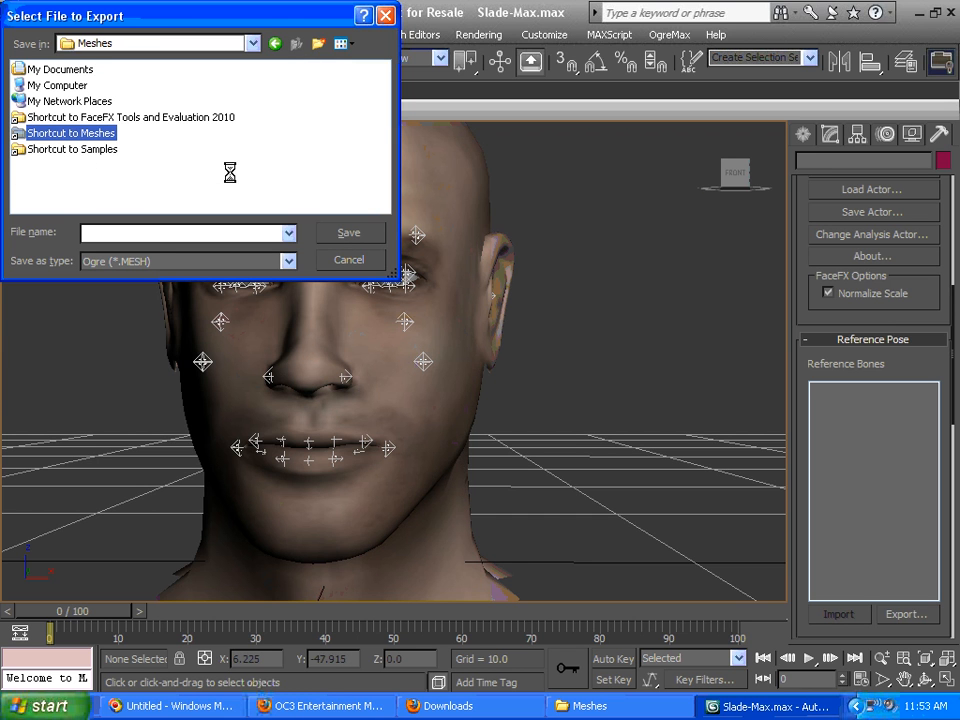
pyautogui.press('Return')
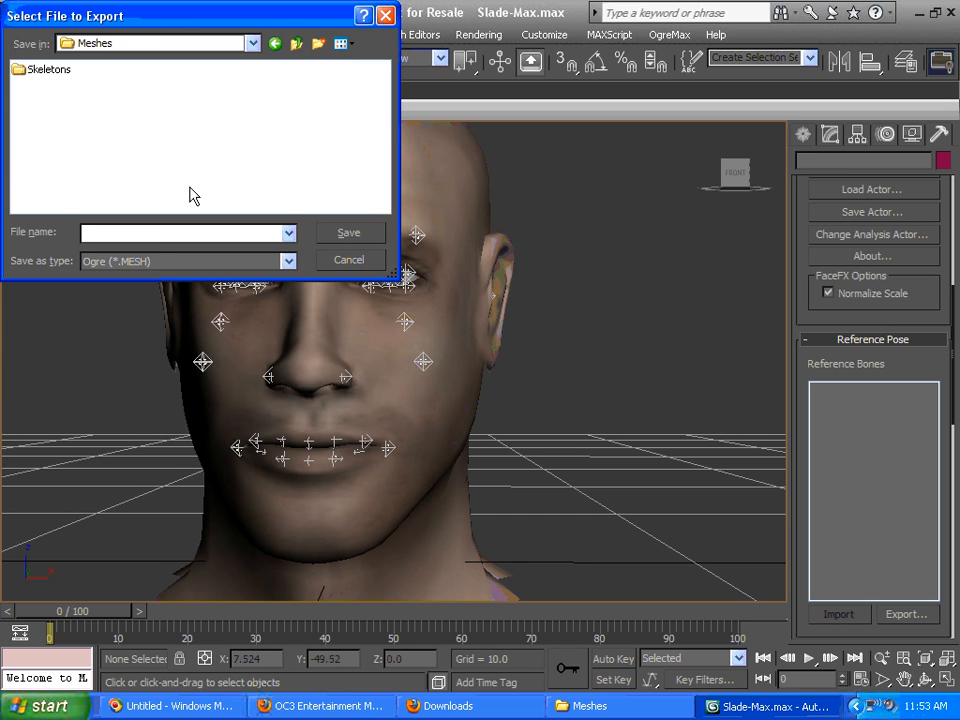
# - Check the full path of the Meshes folder under FaceFX Studio 2010\Ogre\Resources in Windows Explorer
pyautogui.click(612, 706)
pyautogui.moveTo(645, 18); pyautogui.dragTo(547, 48)
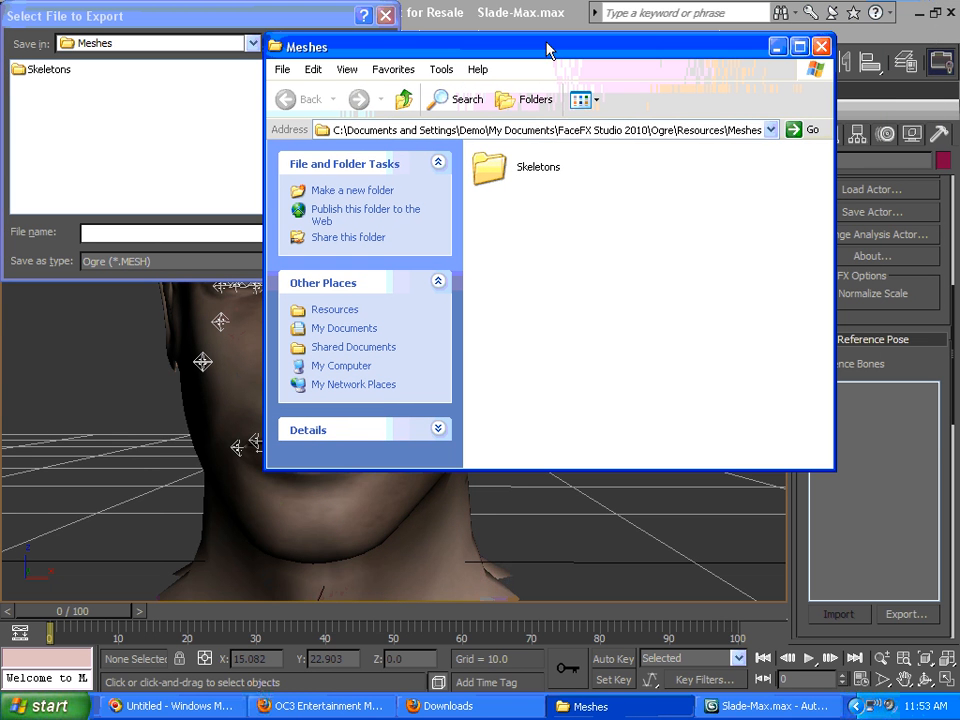
pyautogui.click(495, 130)
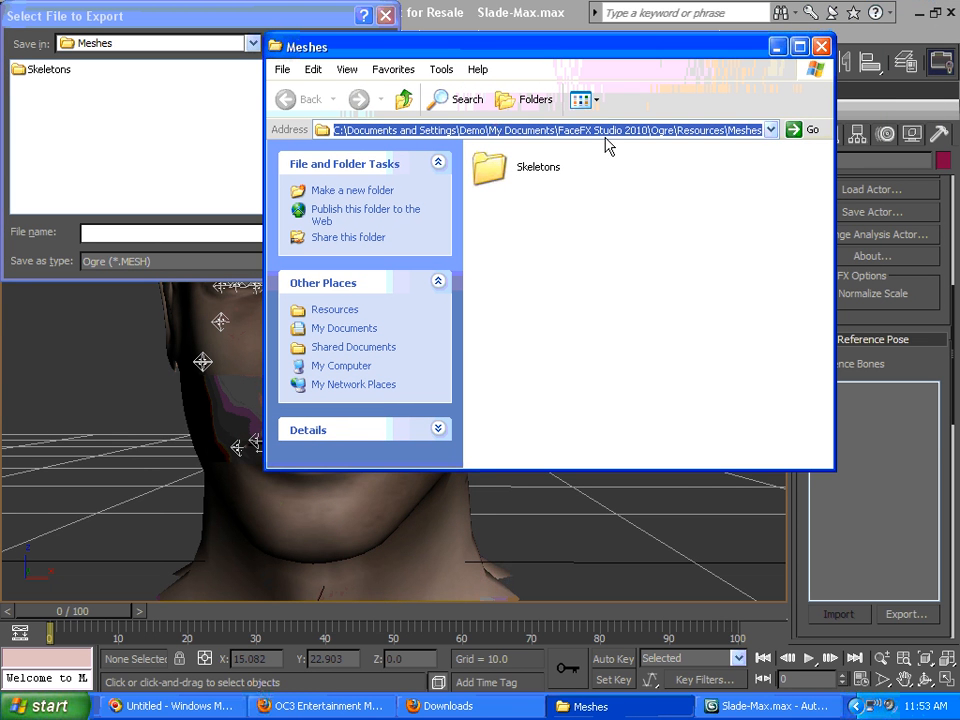
pyautogui.click(634, 146)
pyautogui.moveTo(637, 130); pyautogui.dragTo(758, 150)
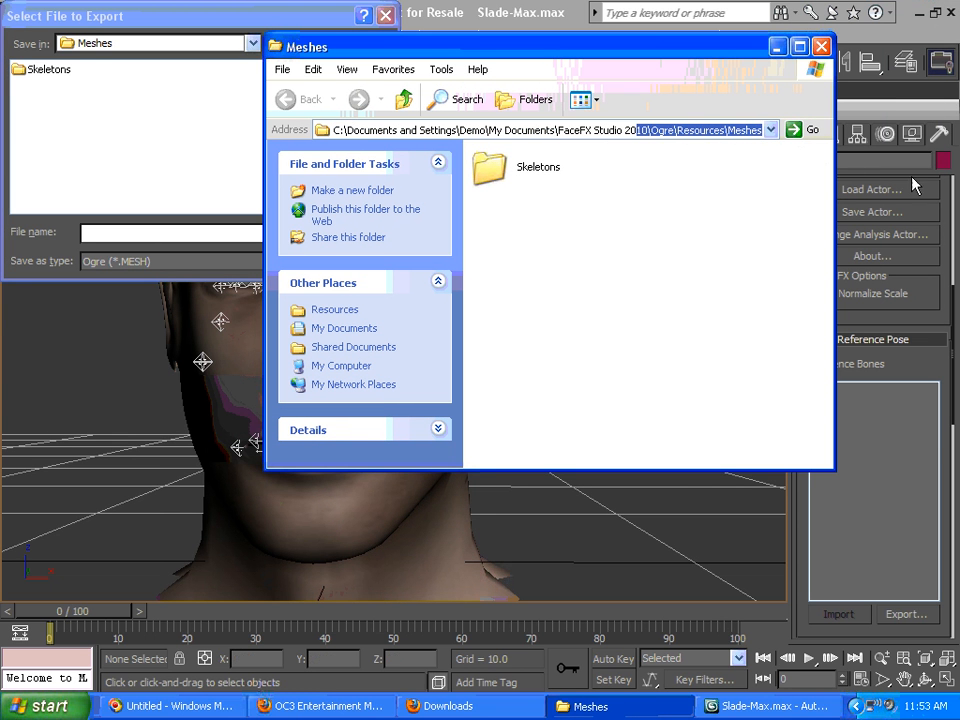
pyautogui.click(628, 255)
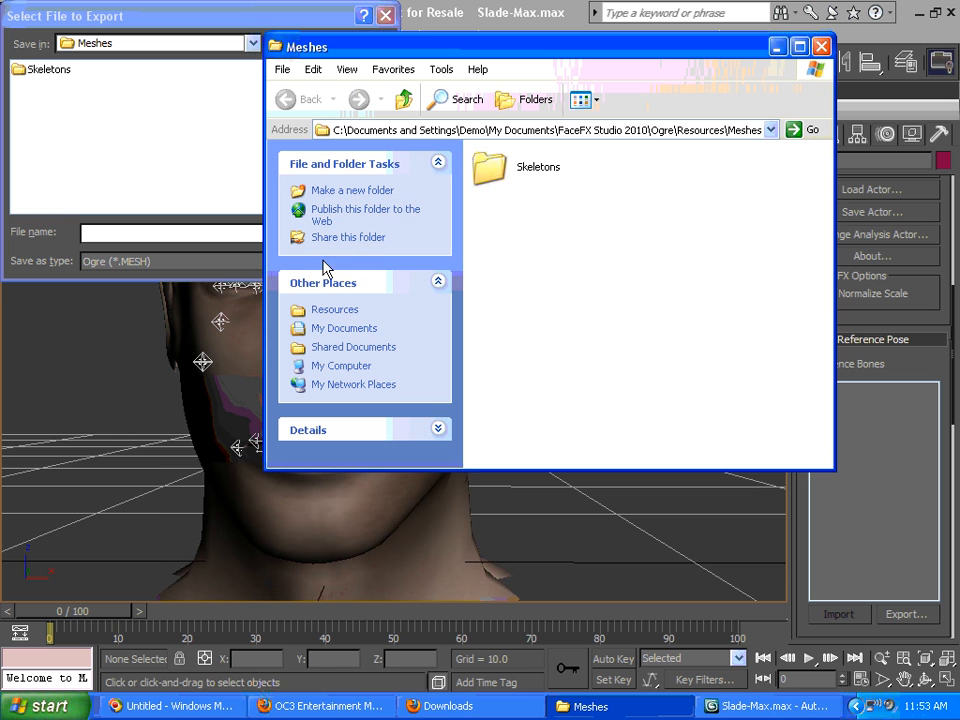
# - Name the export file Slade-Max and save it to the Meshes folder
pyautogui.click(185, 237)
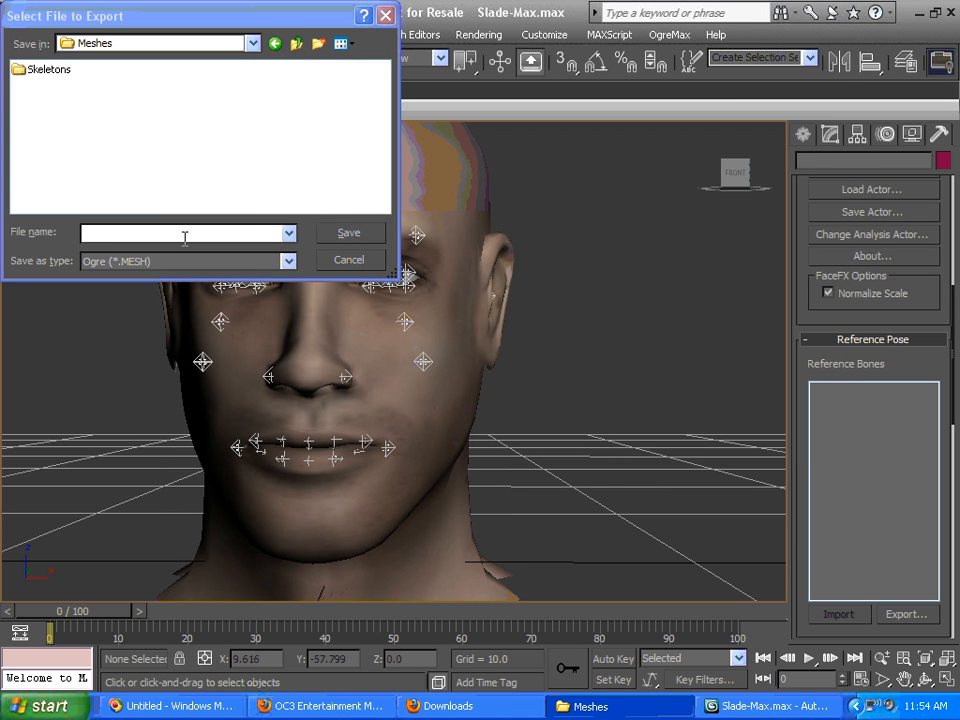
pyautogui.write('Slade-Max')
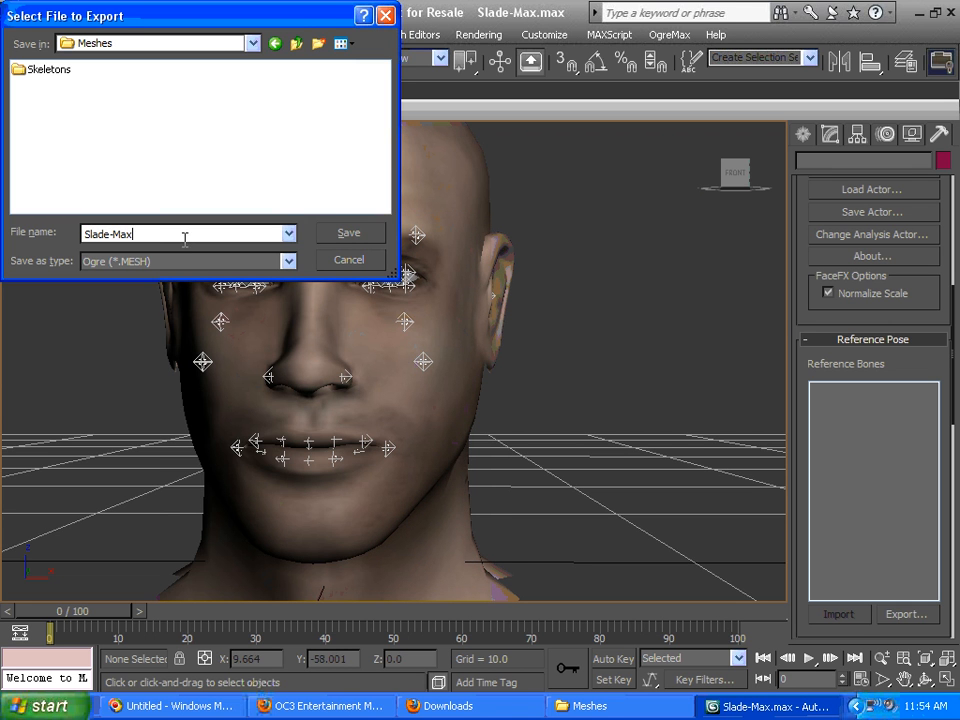
pyautogui.click(352, 232)
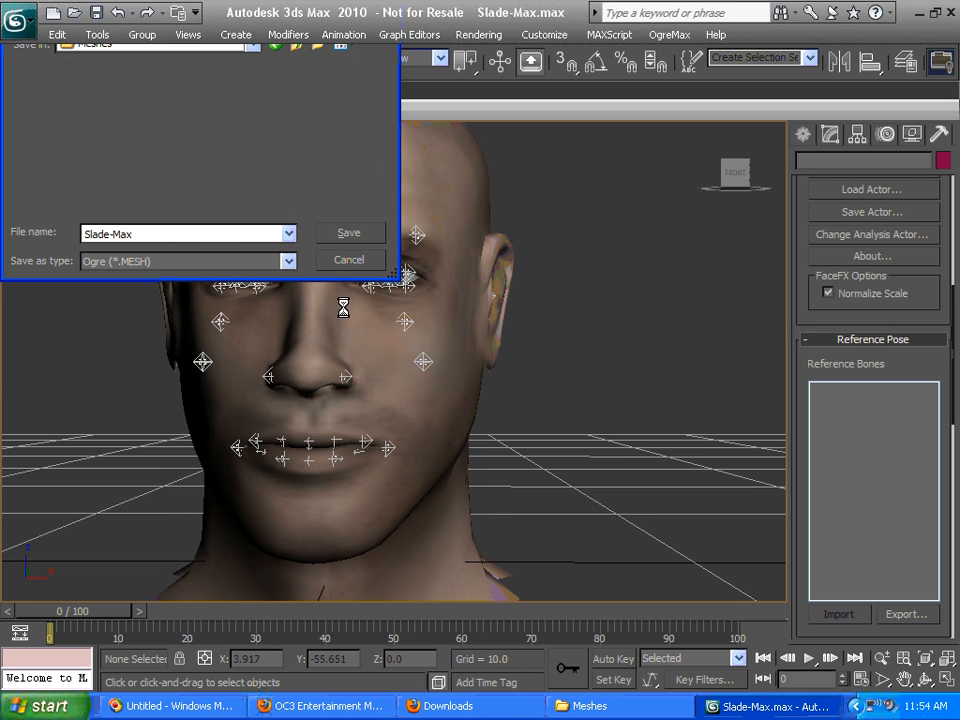
# - Examine the exported texture, material, mesh, scene and skeleton files in the Meshes folder in Windows Explorer
pyautogui.click(590, 706)
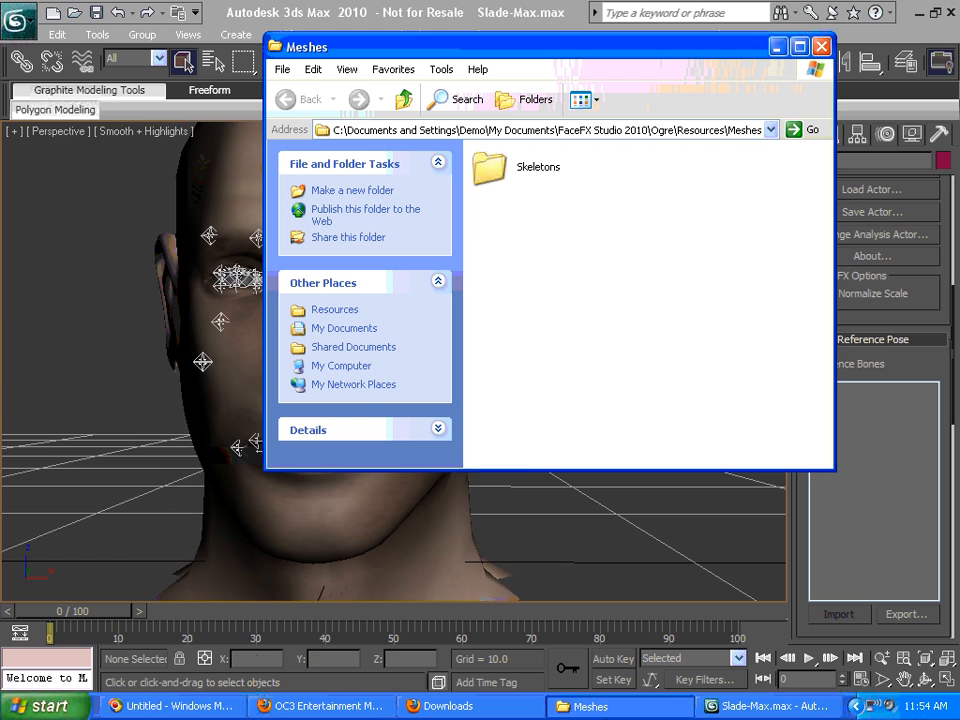
pyautogui.moveTo(425, 42); pyautogui.dragTo(344, 50)
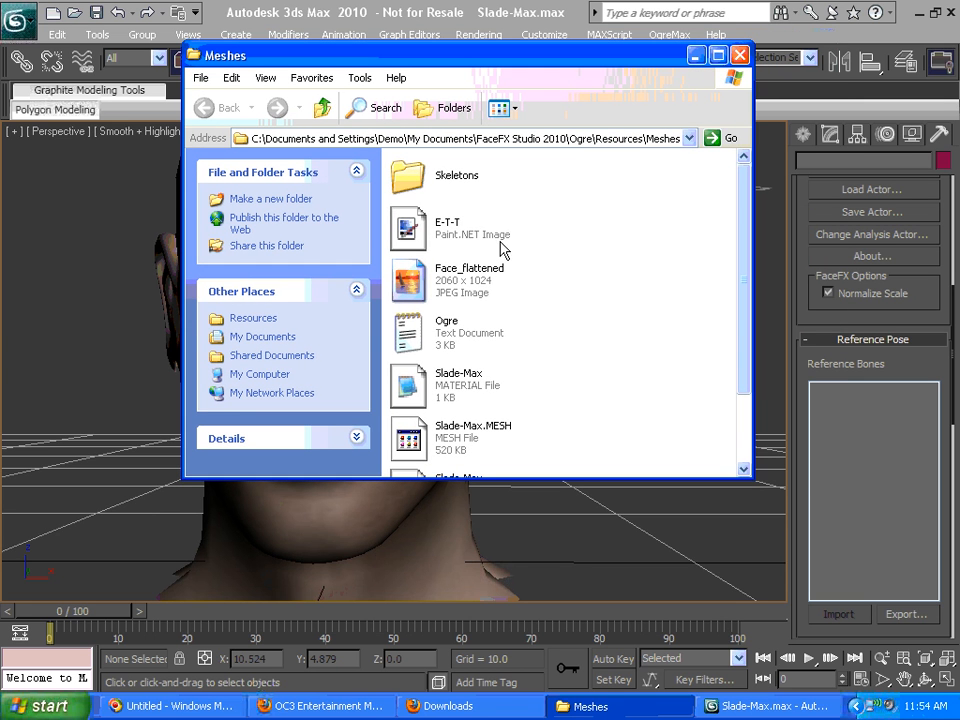
pyautogui.click(497, 236)
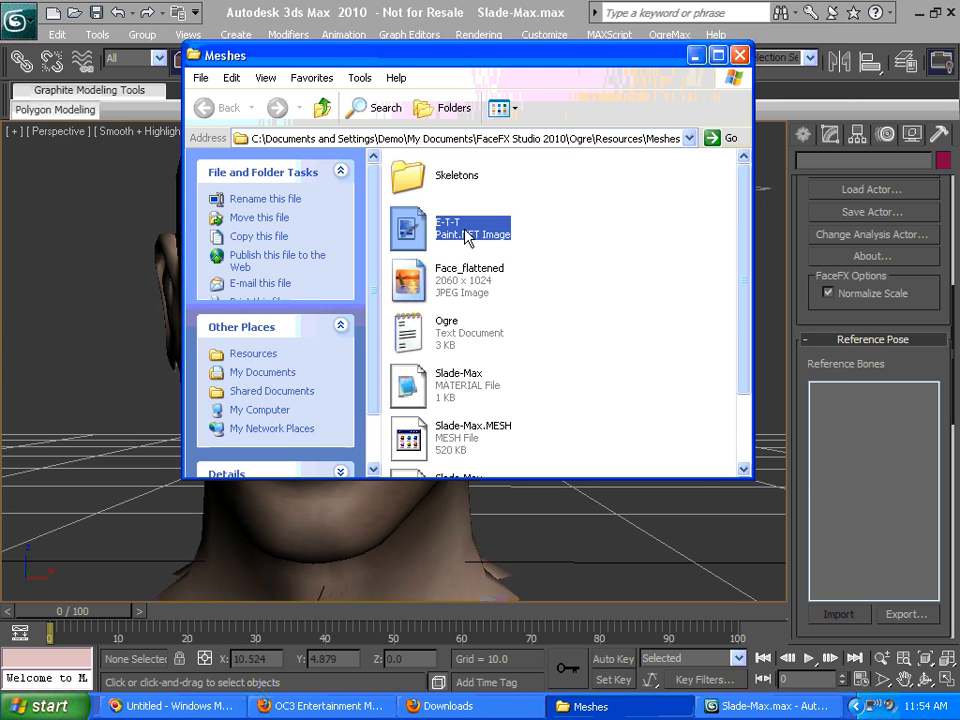
pyautogui.click(465, 281)
pyautogui.click(462, 380)
pyautogui.scroll(-2, 521, 392)
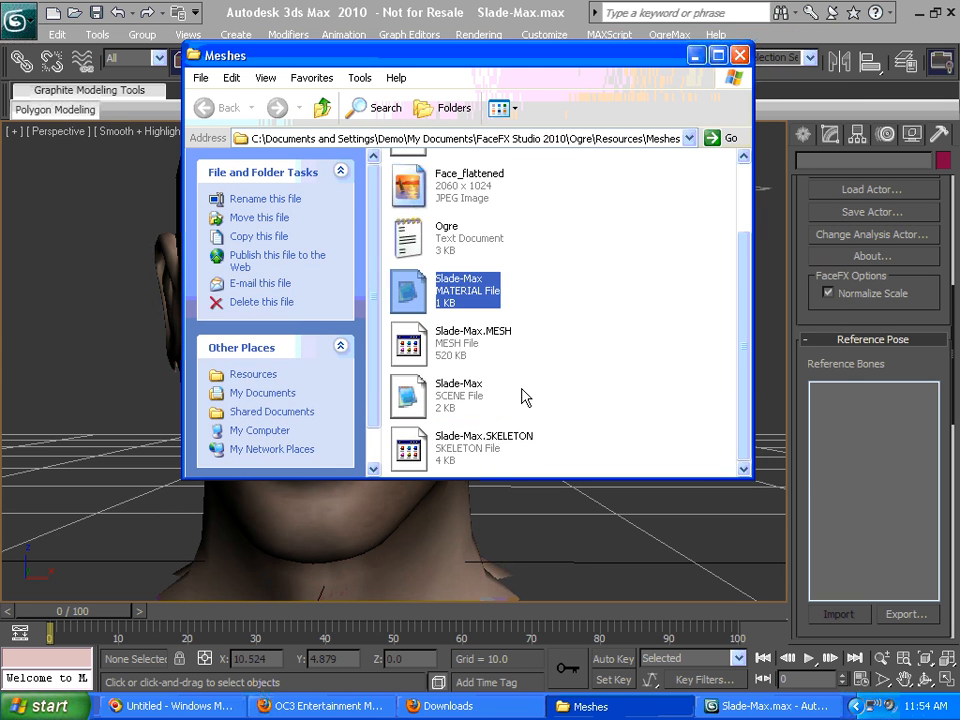
# - Open the exported Slade-Max material file in Notepad2, read through its contents and close it
pyautogui.click(470, 302)
pyautogui.click(418, 290)
pyautogui.doubleClick(418, 290)
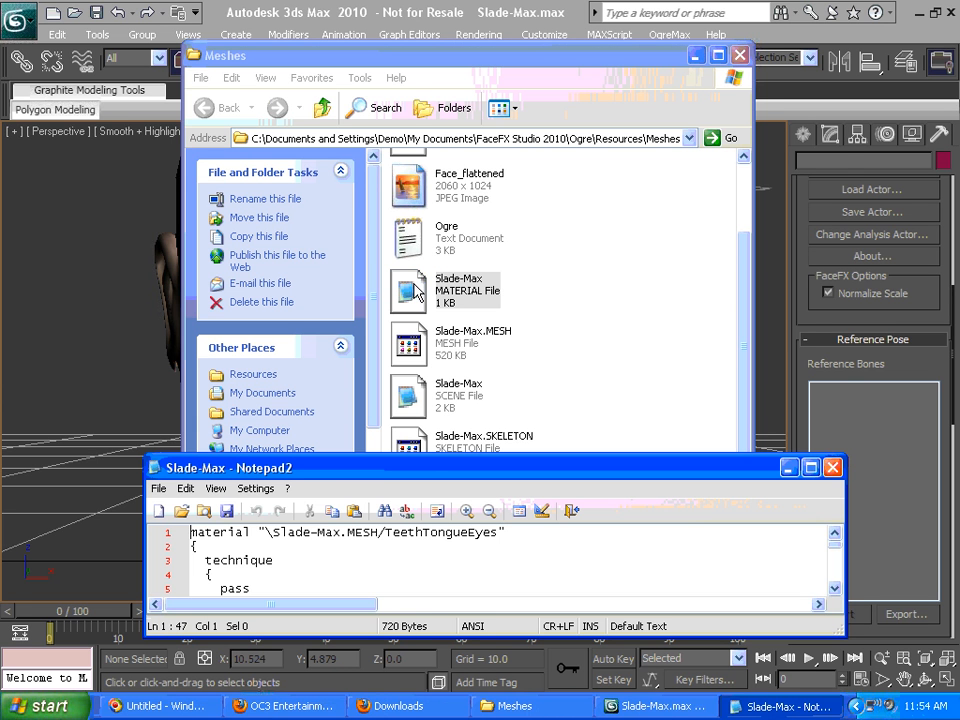
pyautogui.moveTo(418, 457); pyautogui.dragTo(418, 122)
pyautogui.scroll(-5, 405, 386)
pyautogui.scroll(-1, 404, 389)
pyautogui.scroll(7, 639, 285)
pyautogui.click(832, 132)
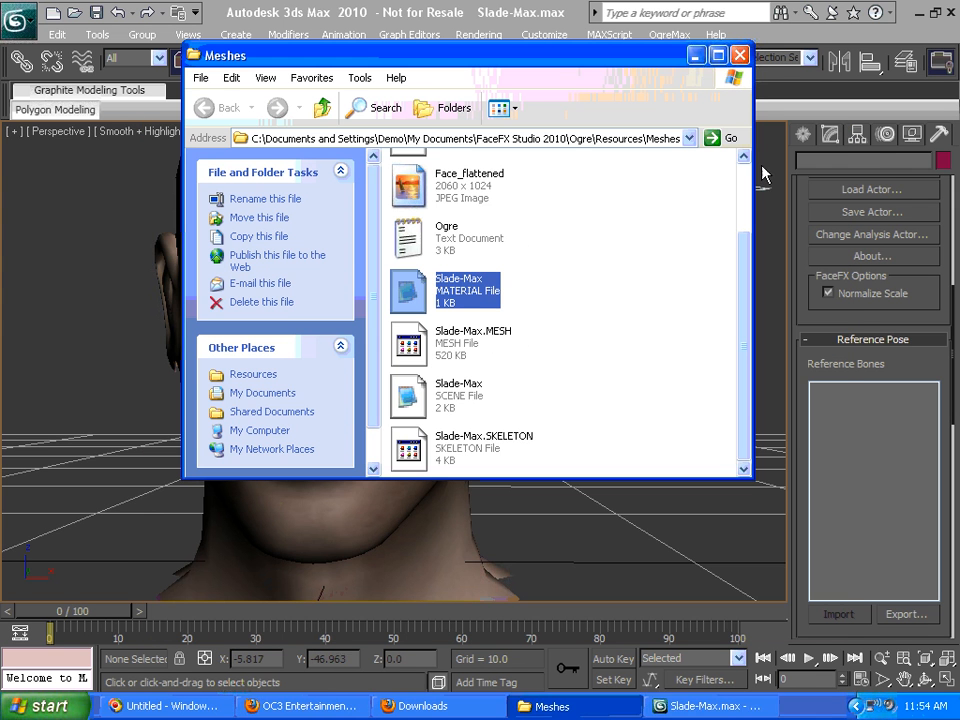
# - Open the Slade-Max scene file in Notepad2, examine its nodes and the -90 rotation line, and close it
pyautogui.click(455, 410)
pyautogui.doubleClick(455, 411)
pyautogui.scroll(-2, 508, 418)
pyautogui.scroll(2, 508, 418)
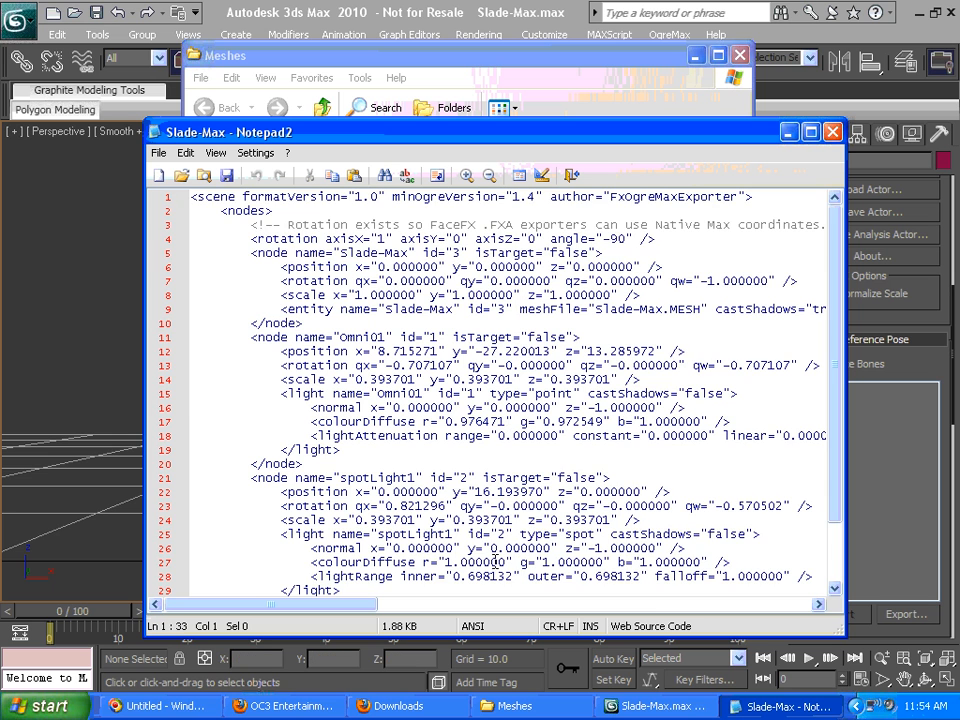
pyautogui.scroll(-2, 450, 516)
pyautogui.scroll(2, 448, 466)
pyautogui.moveTo(658, 239); pyautogui.dragTo(257, 239)
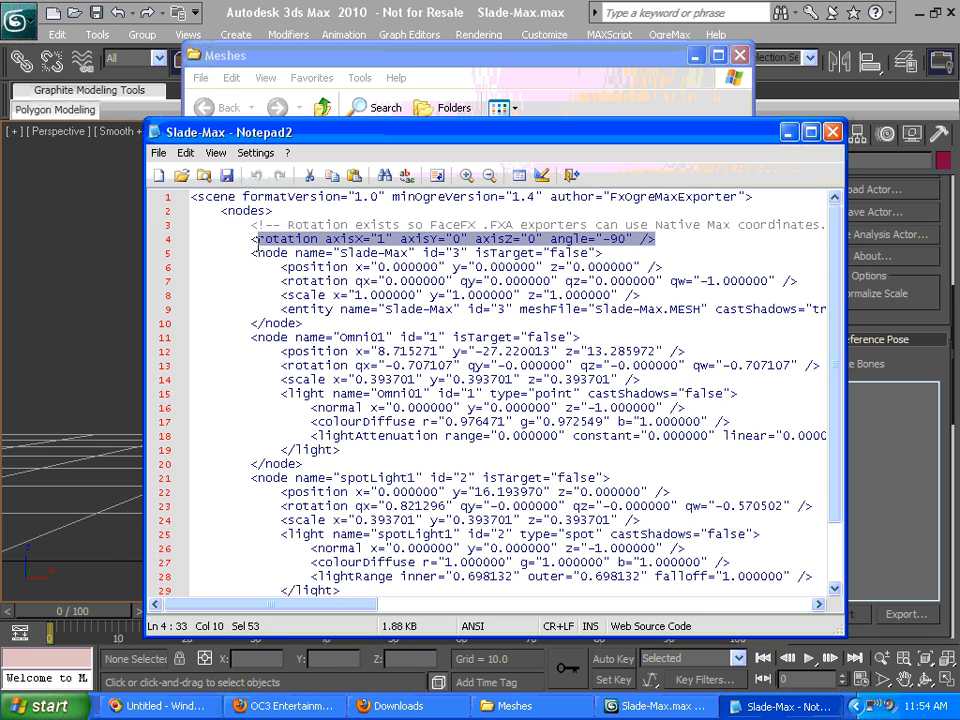
pyautogui.click(420, 295)
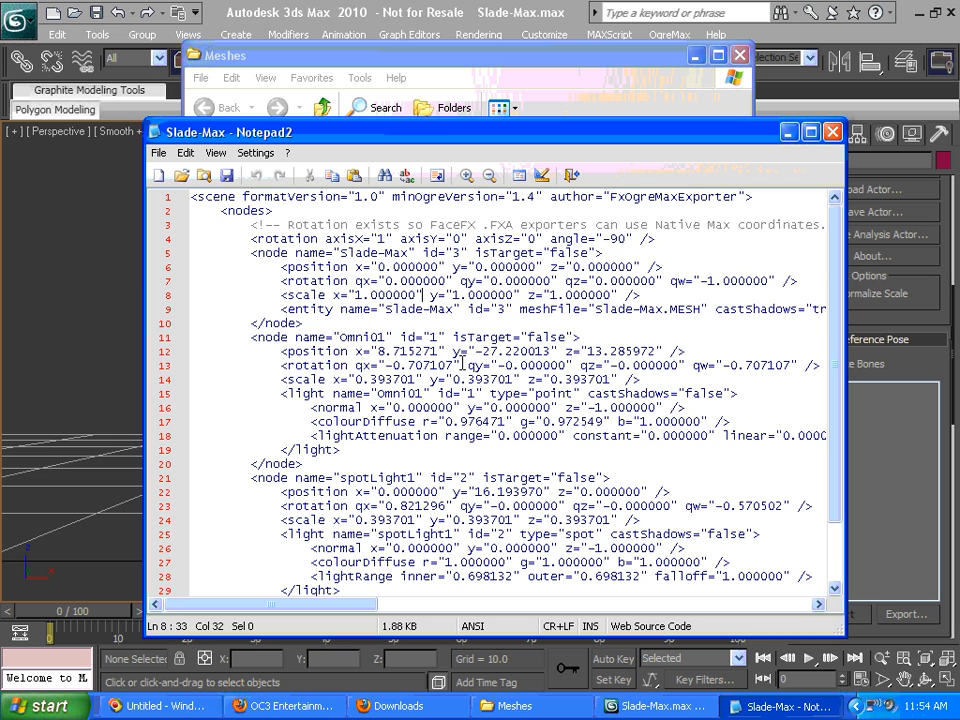
pyautogui.click(832, 132)
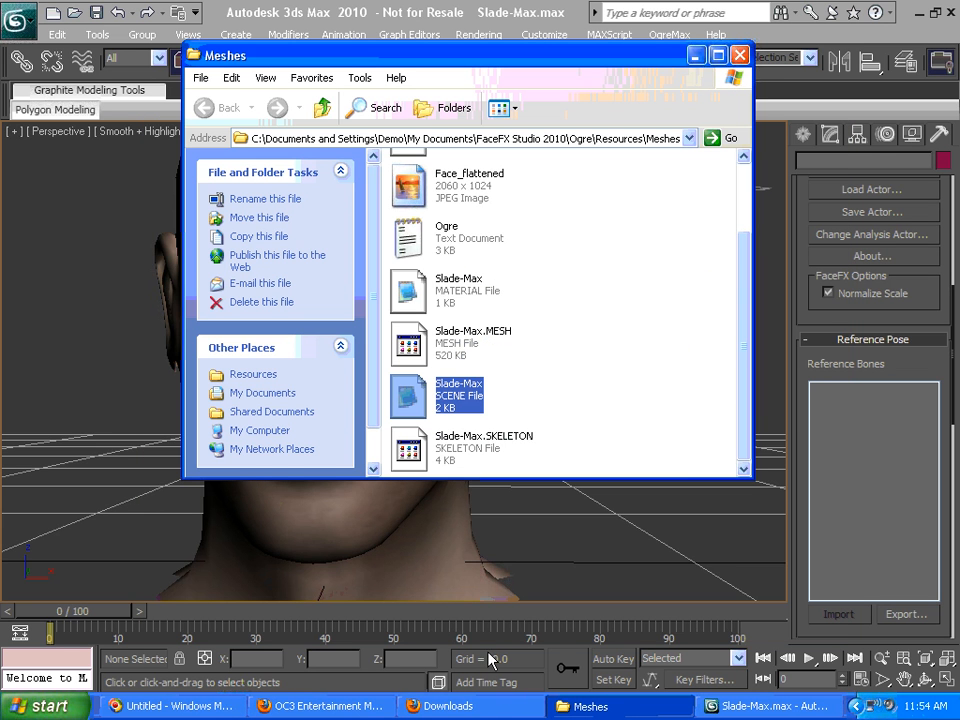
# - Launch FaceFX Studio No-Save Evaluation and reposition its window
pyautogui.click(60, 708)
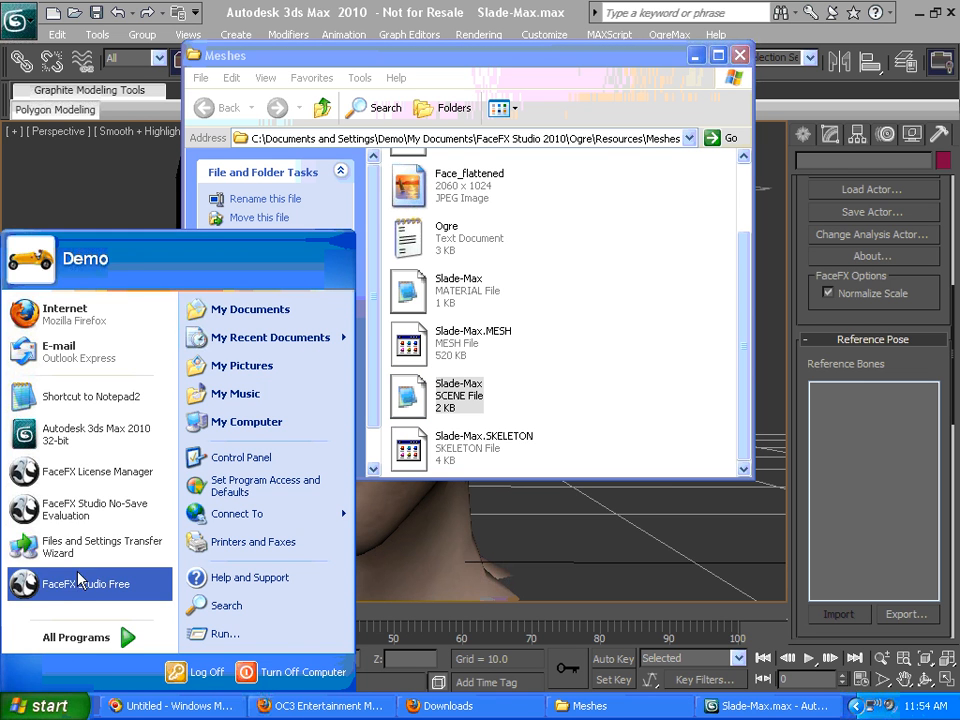
pyautogui.click(82, 512)
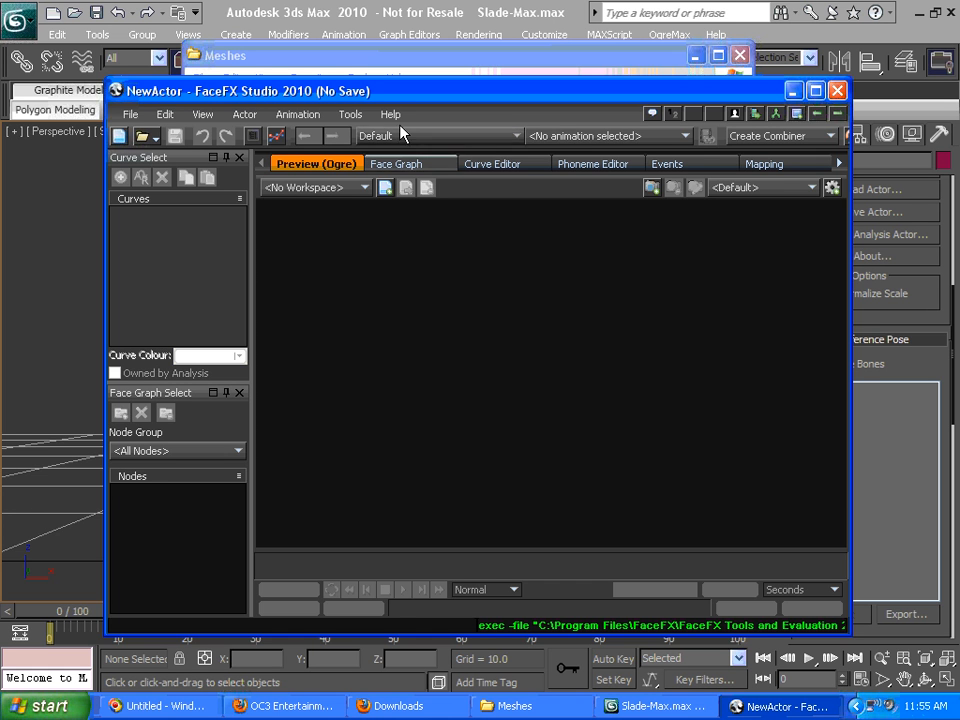
pyautogui.moveTo(380, 96); pyautogui.dragTo(310, 110)
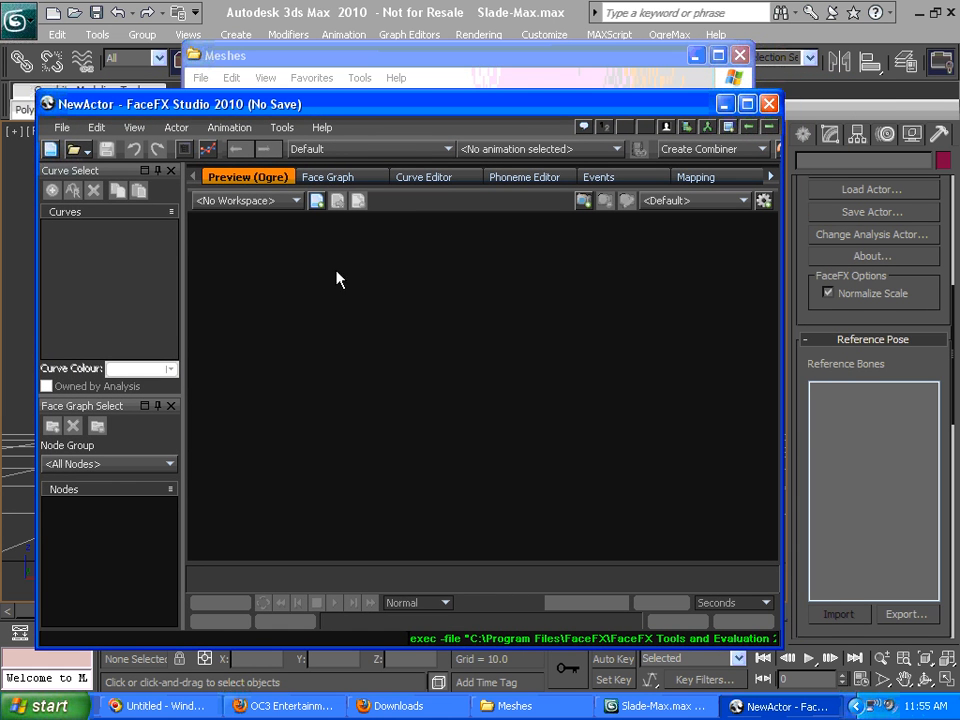
# - Change the actor's render asset to Slade-Max, checking the exported file names in the Meshes folder
pyautogui.click(178, 130)
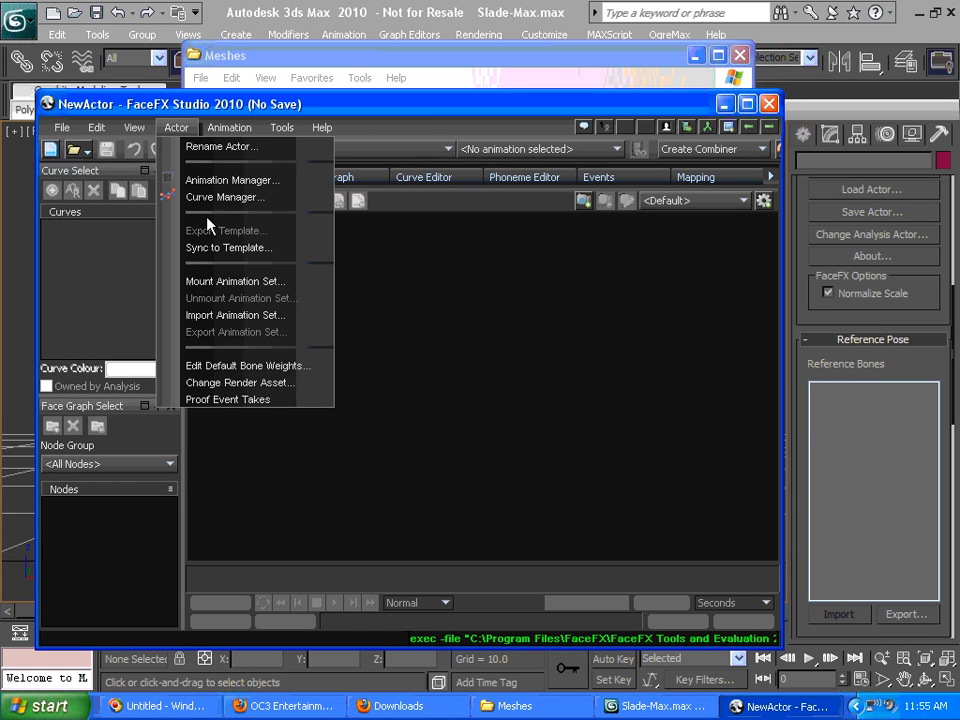
pyautogui.click(243, 385)
pyautogui.write('Slade-Max')
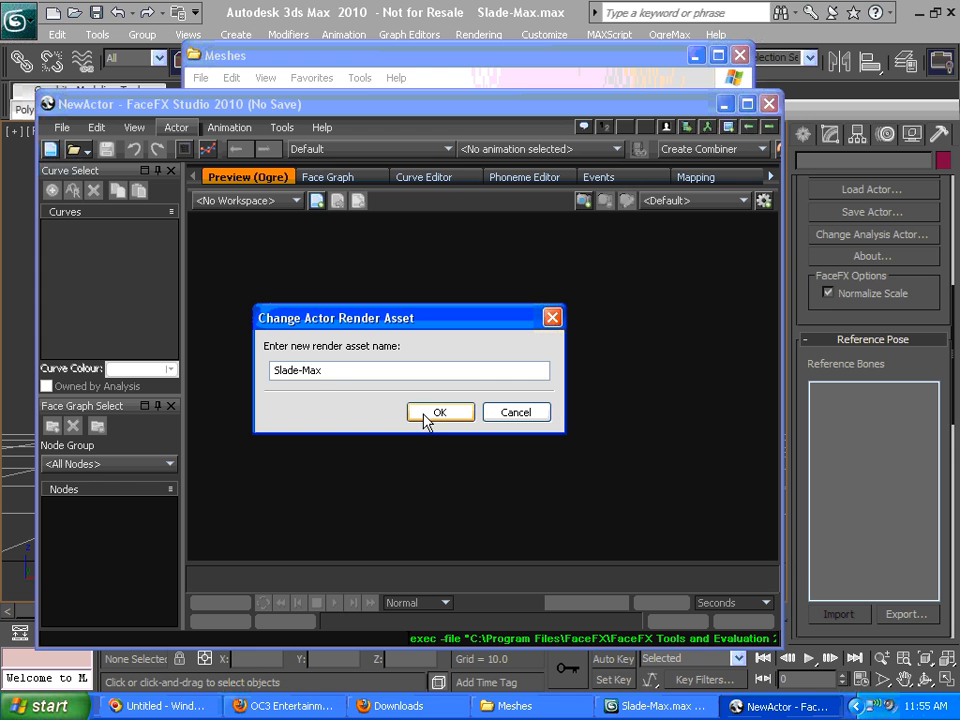
pyautogui.click(499, 708)
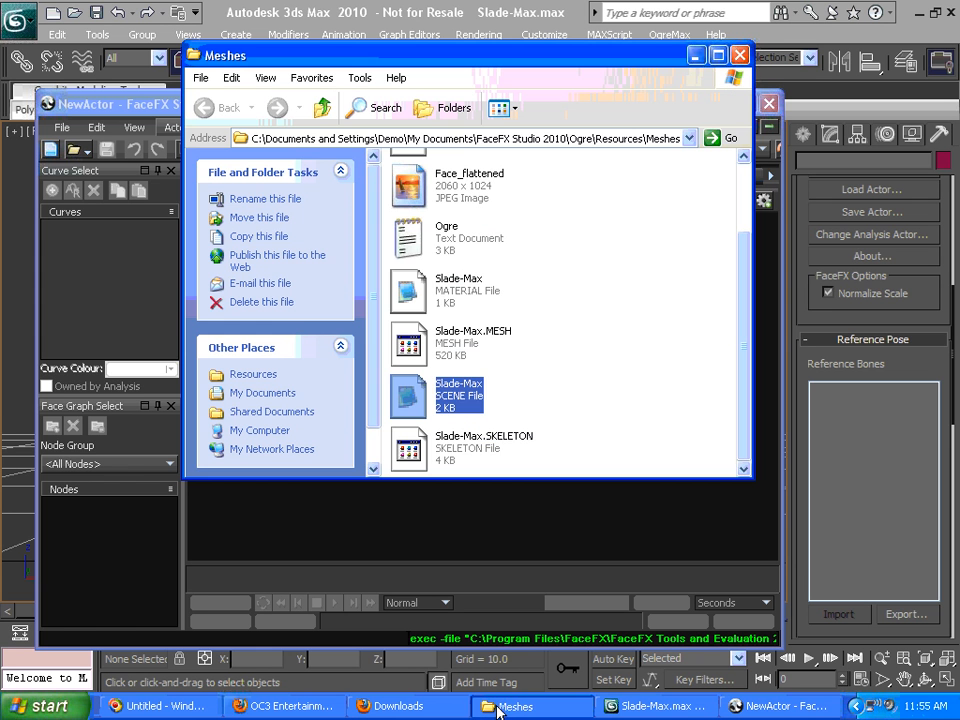
pyautogui.click(445, 138)
pyautogui.click(431, 516)
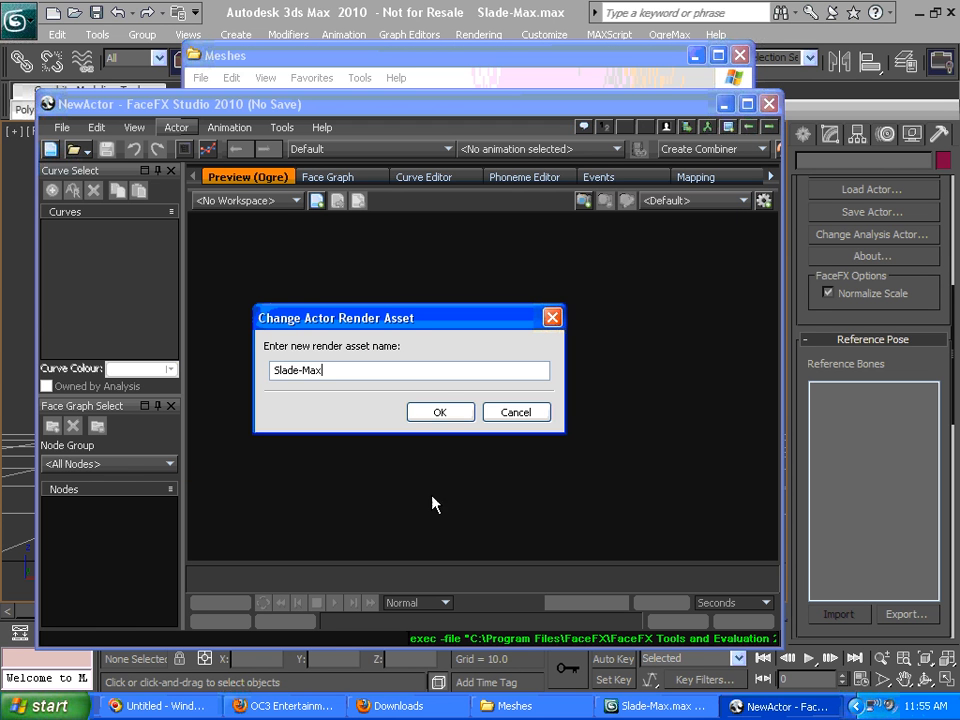
pyautogui.click(440, 413)
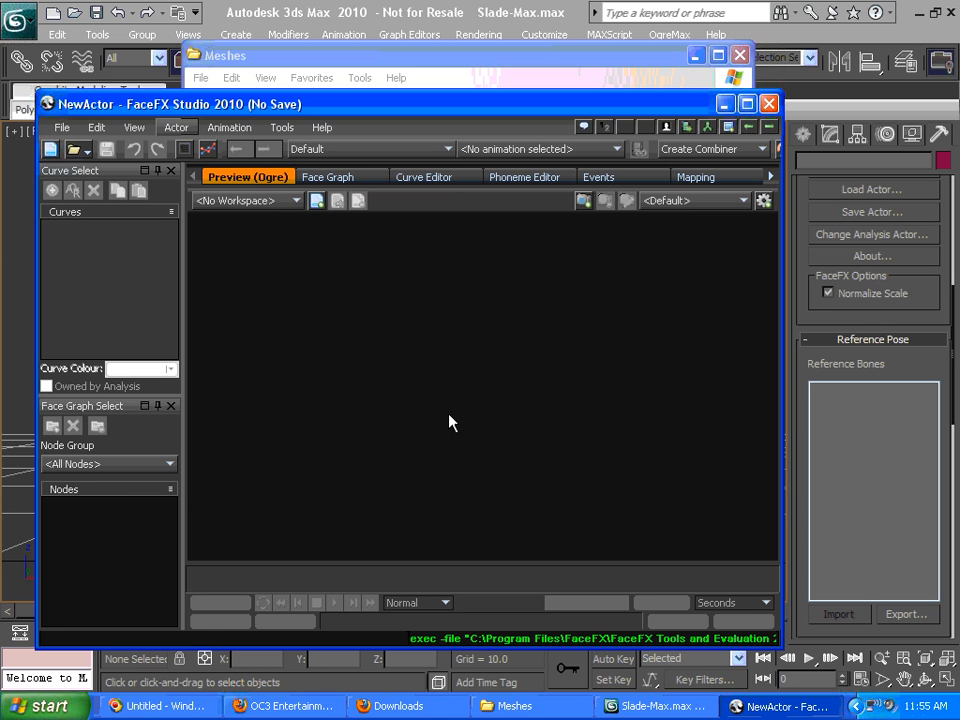
# - Inspect the head in the Ogre preview from several angles, showing its bone labels and hiding them again
pyautogui.moveTo(385, 392); pyautogui.dragTo(420, 367)
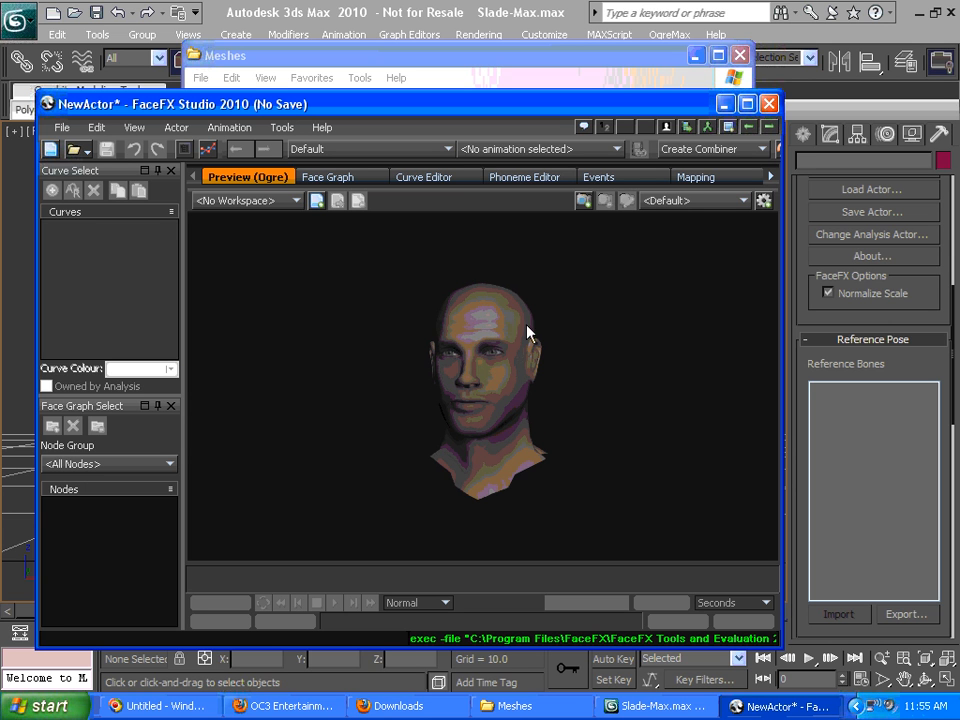
pyautogui.click(763, 200)
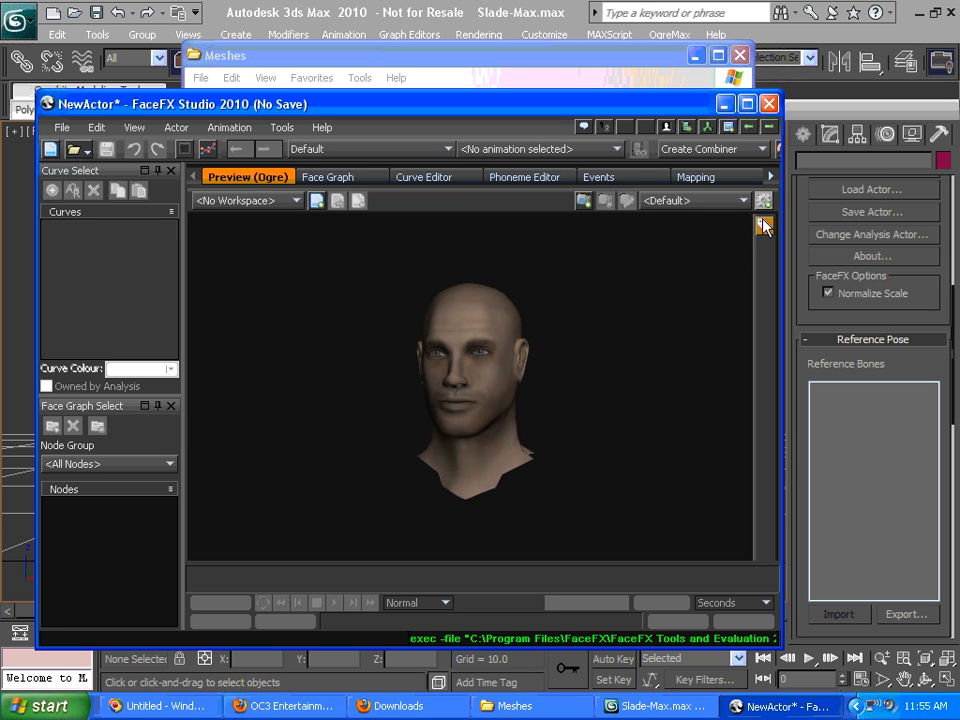
pyautogui.click(763, 225)
pyautogui.moveTo(506, 437); pyautogui.dragTo(358, 467)
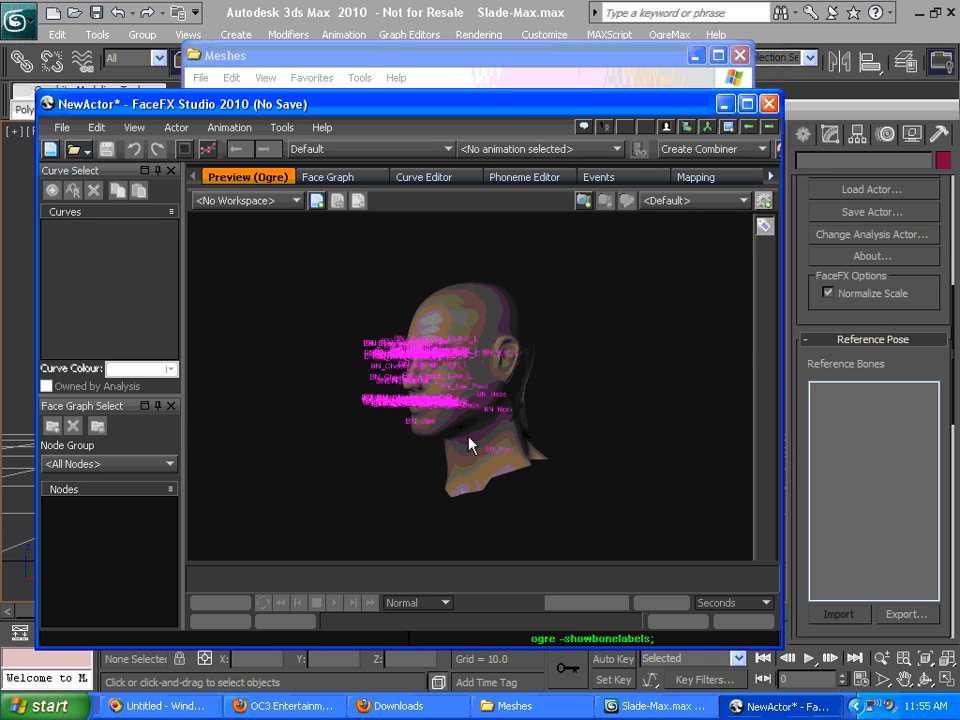
pyautogui.moveTo(470, 445); pyautogui.dragTo(399, 437)
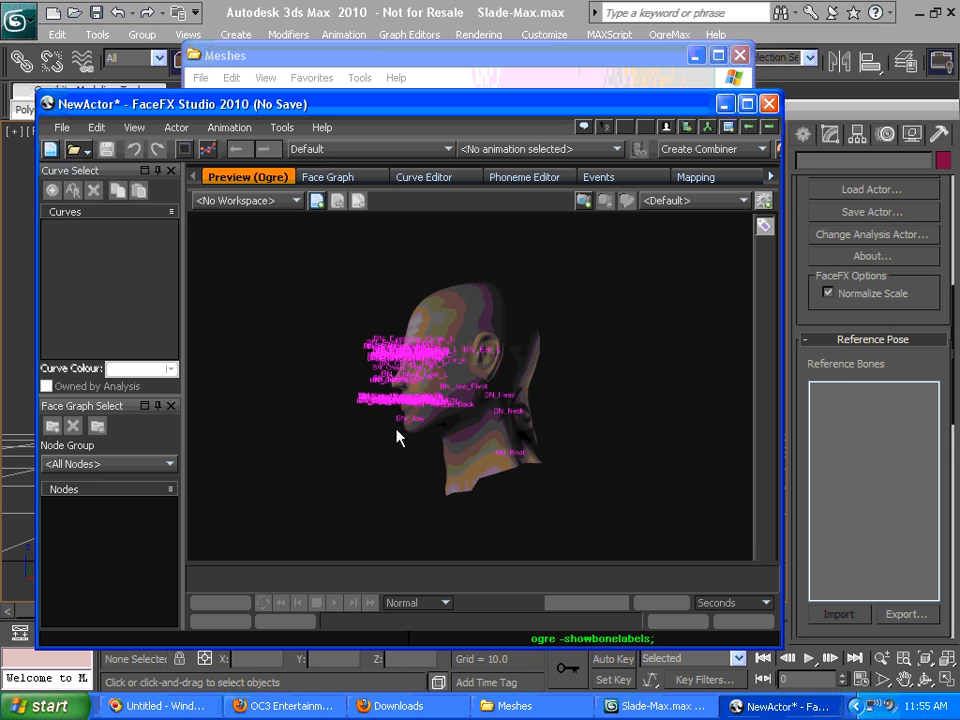
pyautogui.click(763, 226)
pyautogui.moveTo(450, 437); pyautogui.dragTo(520, 440)
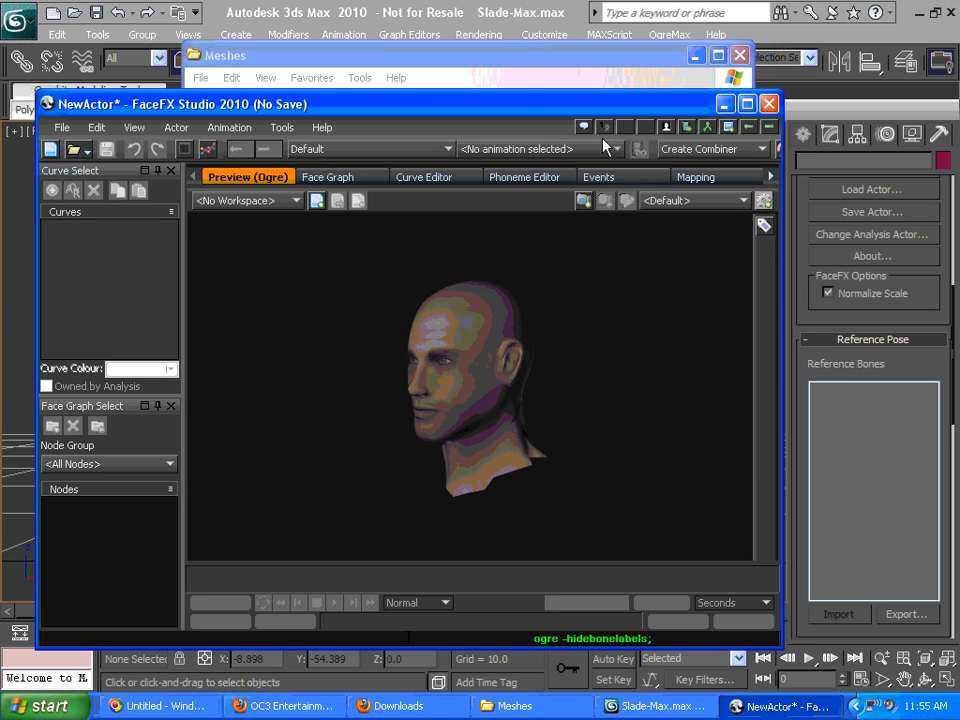
# - Delete the Omni01 and spotLight1 light nodes from the Slade-Max scene file in Notepad2, save the file and close it
pyautogui.click(524, 57)
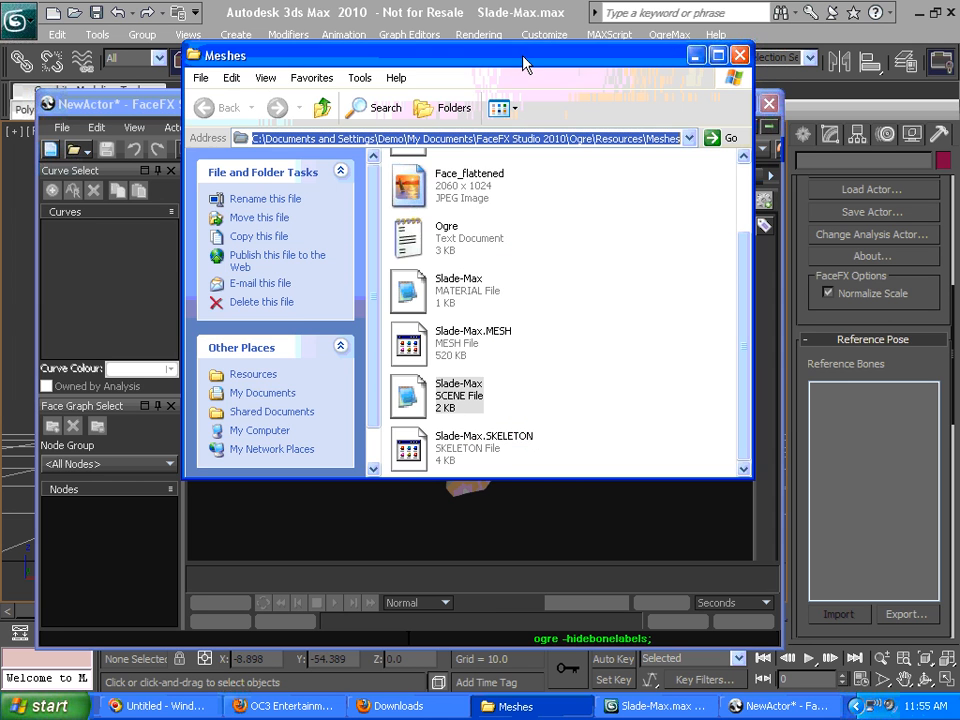
pyautogui.click(463, 401)
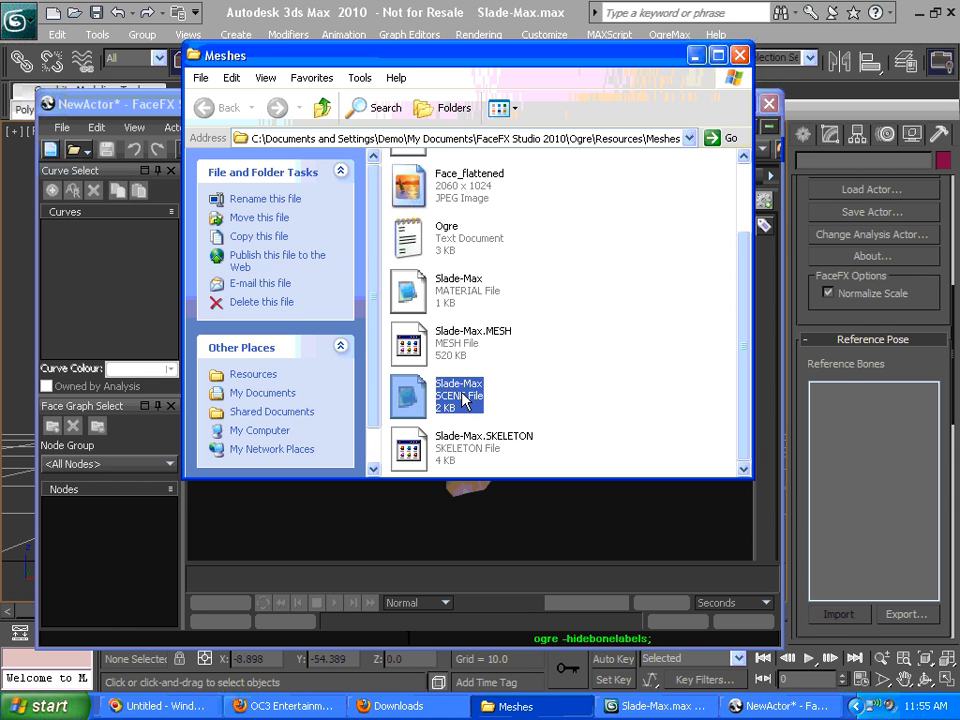
pyautogui.doubleClick(460, 400)
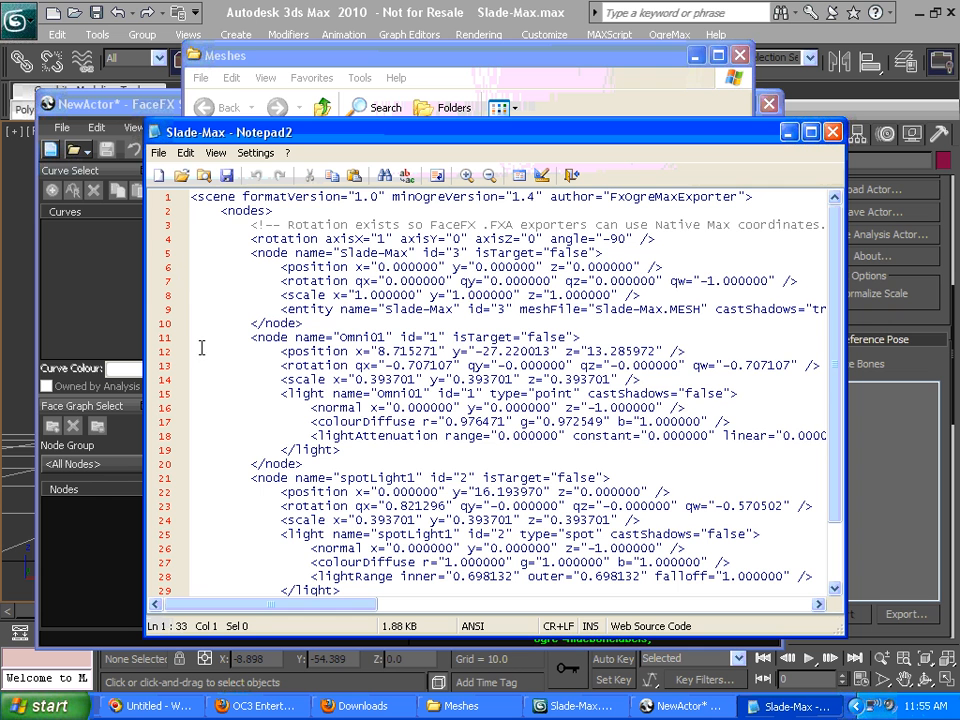
pyautogui.moveTo(199, 347); pyautogui.dragTo(205, 490)
pyautogui.moveTo(193, 337); pyautogui.dragTo(367, 532)
pyautogui.press('Delete')
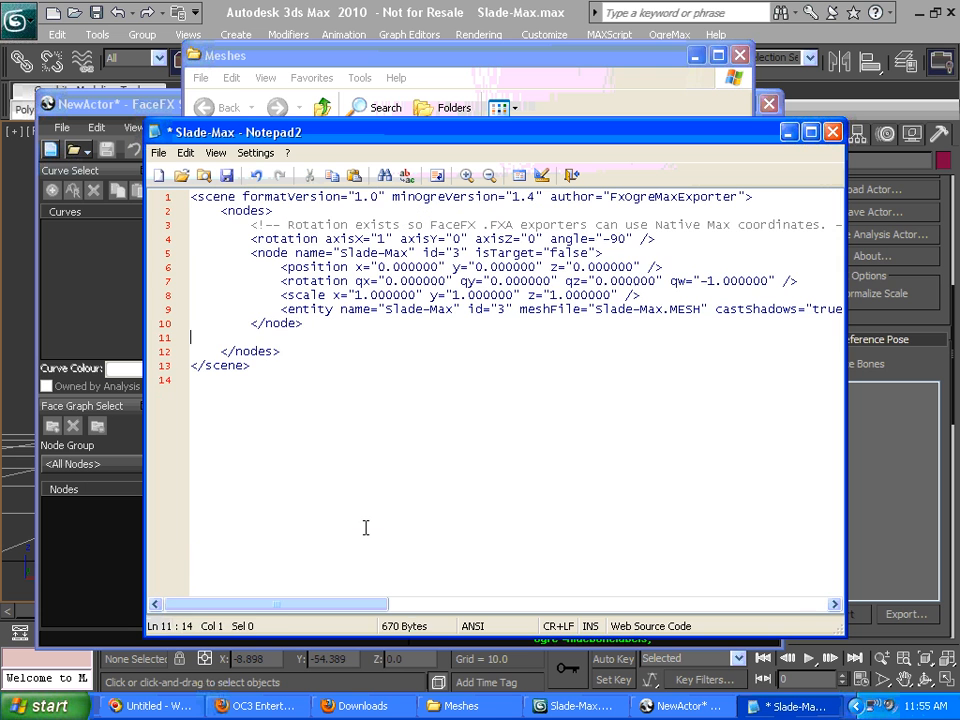
pyautogui.press('BackSpace')
pyautogui.hotkey('ctrl', 's')
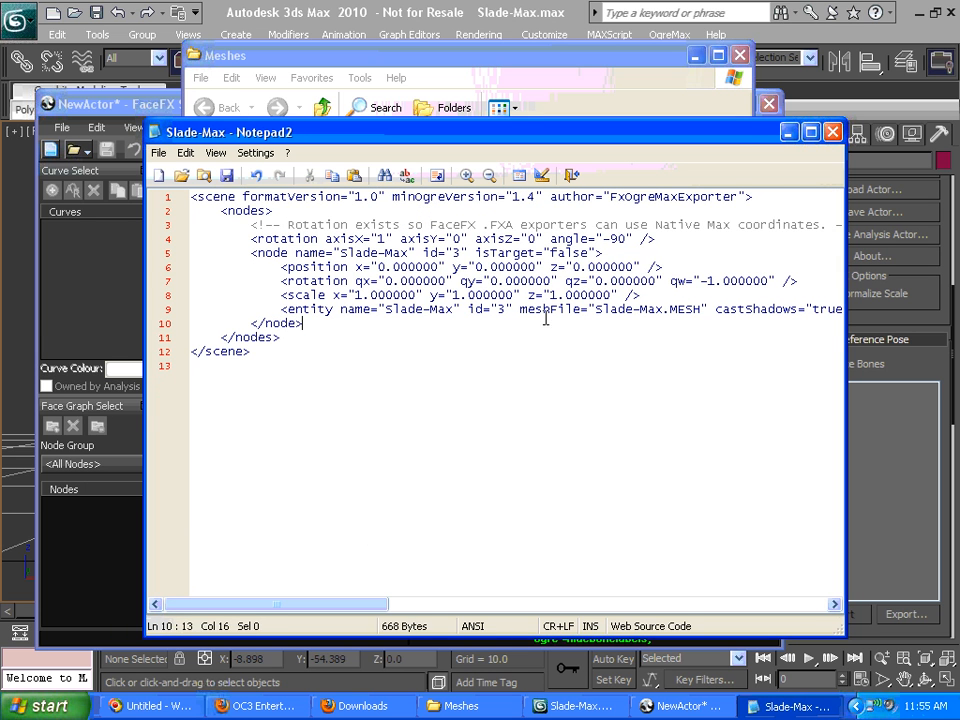
pyautogui.click(832, 132)
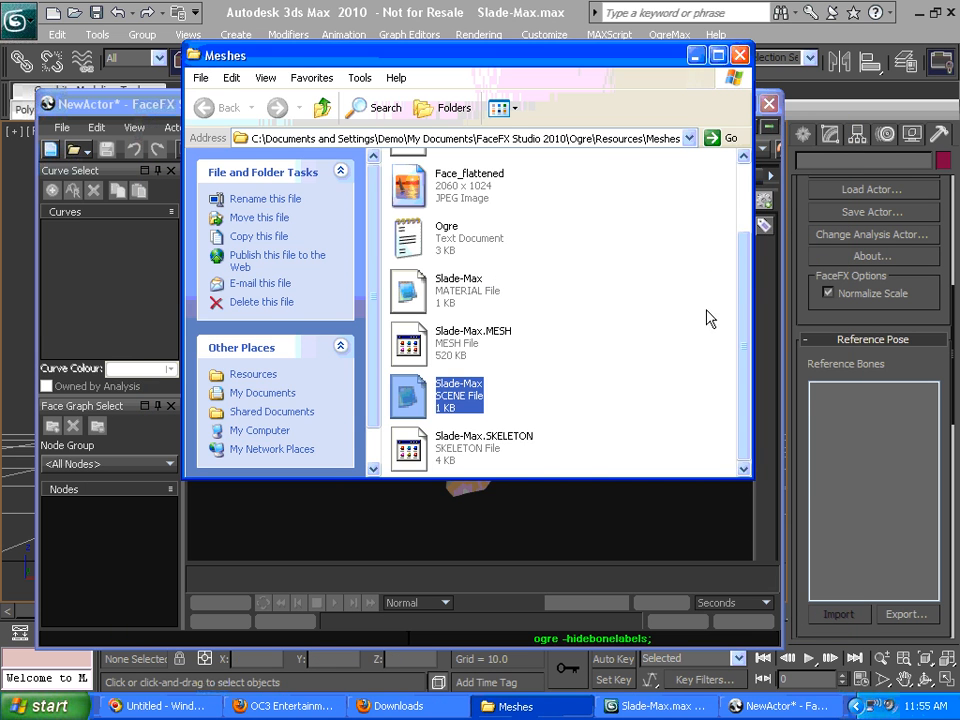
# - Switch to FaceFX Studio and clear the loaded head by changing the actor's render asset name to "nothing"
pyautogui.click(369, 450)
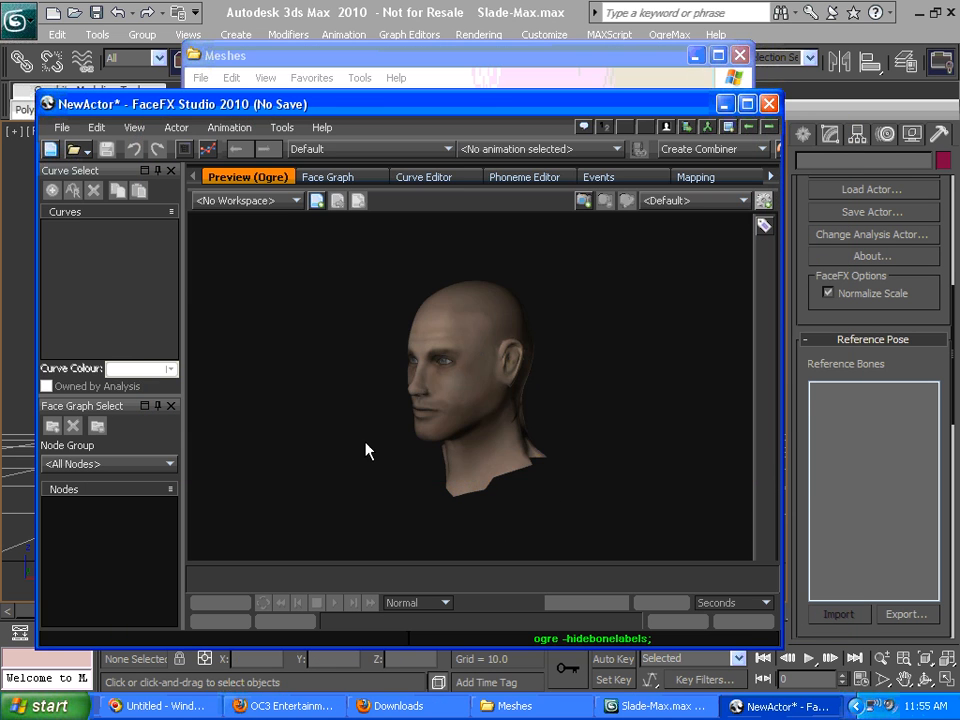
pyautogui.click(176, 127)
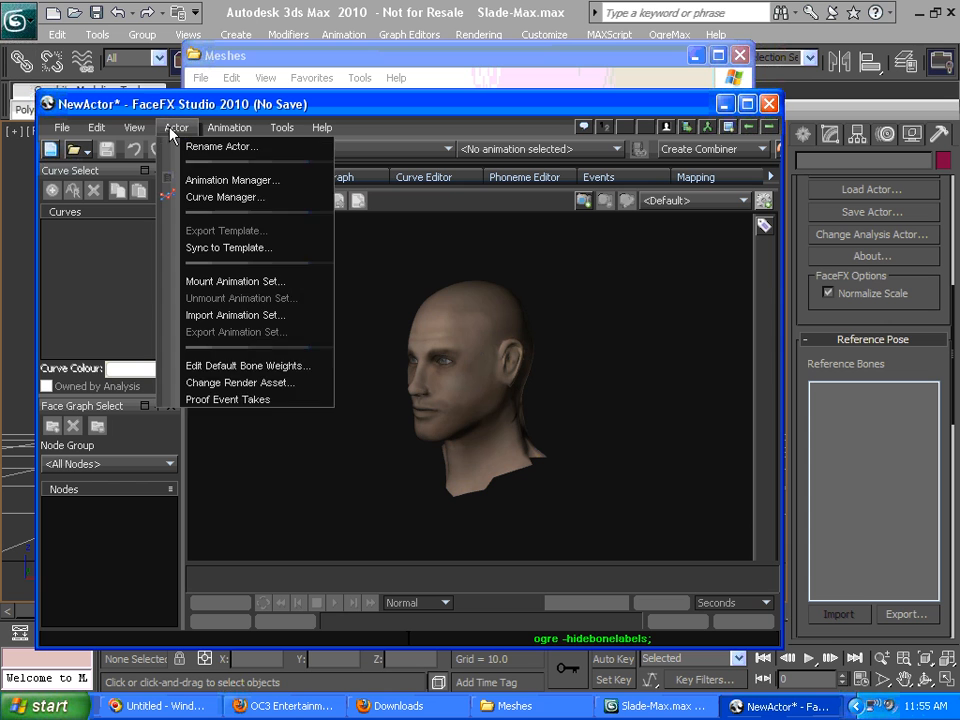
pyautogui.click(200, 382)
pyautogui.write('Slade')
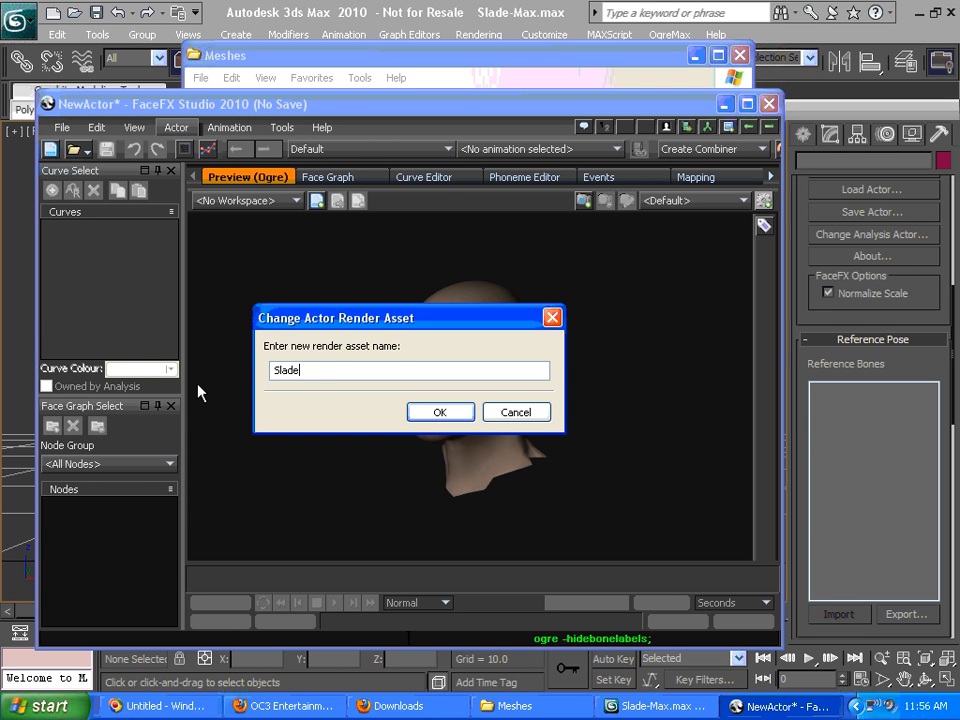
pyautogui.press('BackSpace')
pyautogui.press('BackSpace')
pyautogui.press('BackSpace')
pyautogui.press('BackSpace')
pyautogui.press('BackSpace')
pyautogui.write('nothing')
pyautogui.press('Return')
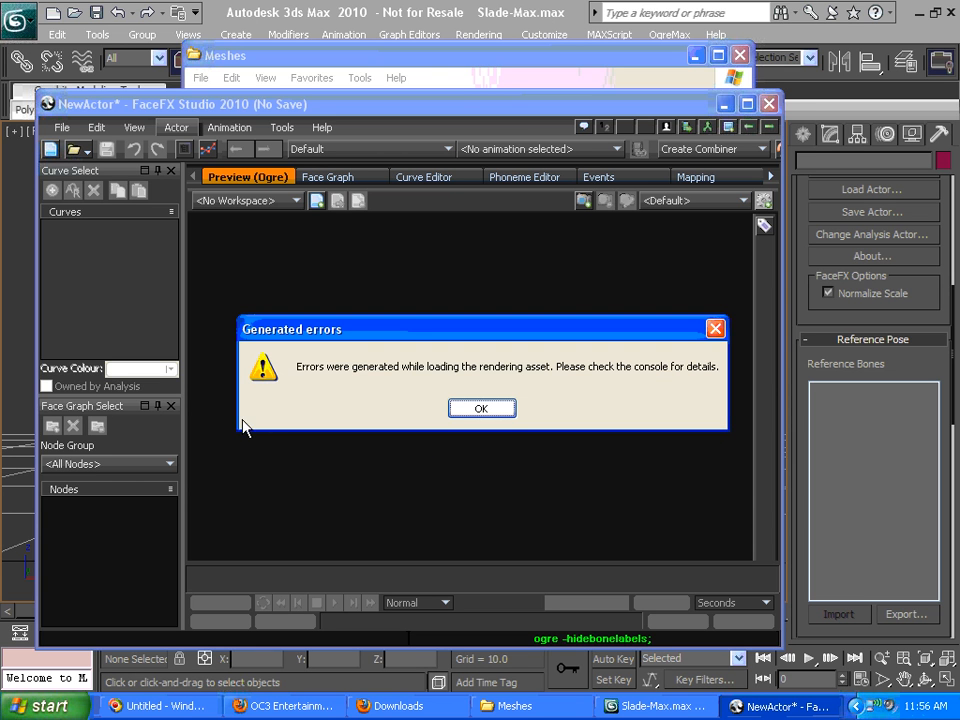
pyautogui.press('Return')
# - Change the actor's render asset back to Slade-Max
pyautogui.click(176, 125)
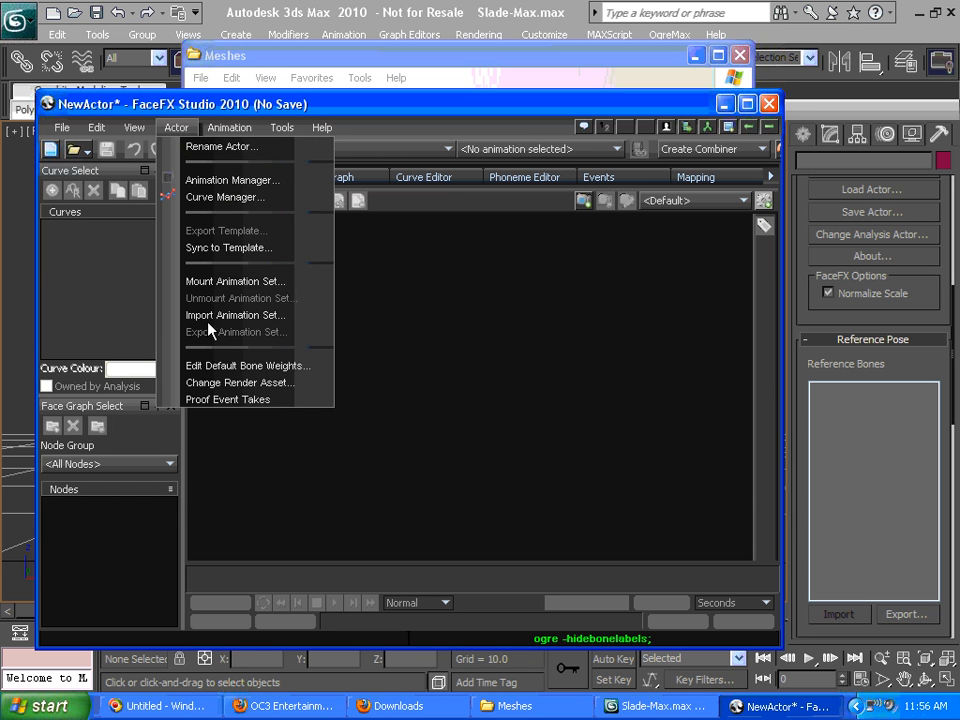
pyautogui.click(222, 384)
pyautogui.write('Sla')
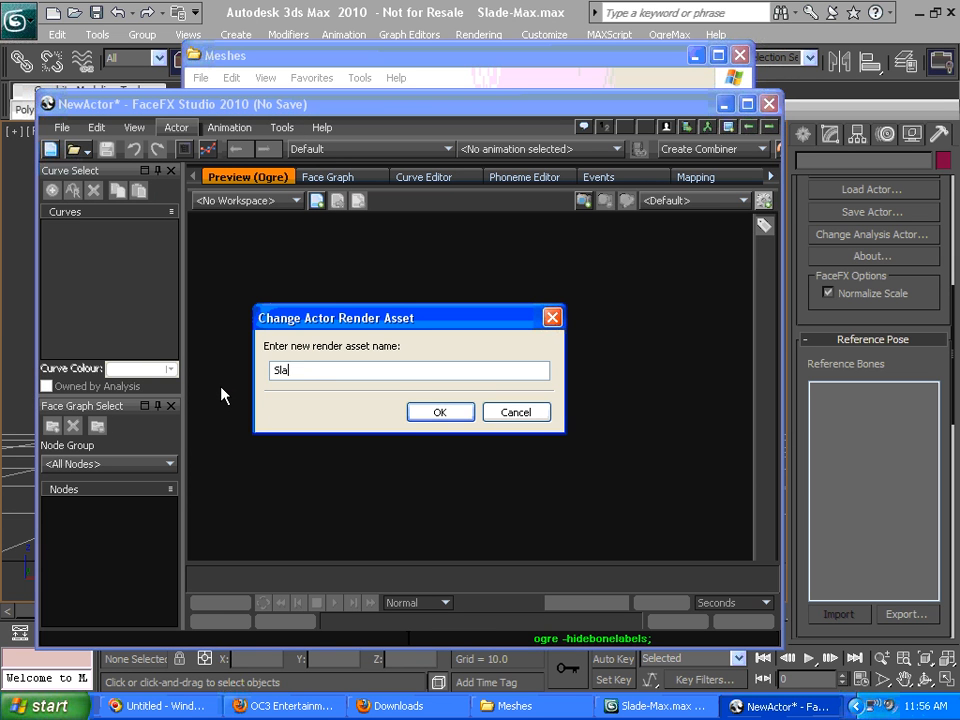
pyautogui.write('de-Max')
pyautogui.press('Return')
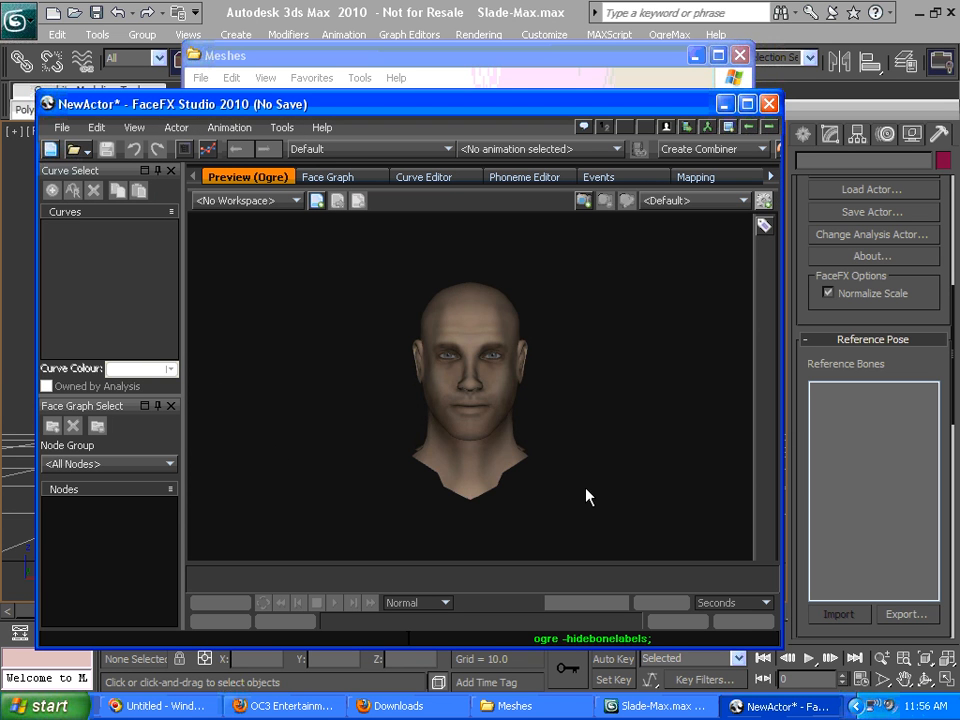
# - Create a camera named cam2 from an angled close-up view of the head, with the fixed aspect ratio option turned off
pyautogui.moveTo(588, 380); pyautogui.dragTo(448, 209)
pyautogui.moveTo(528, 377); pyautogui.dragTo(677, 398)
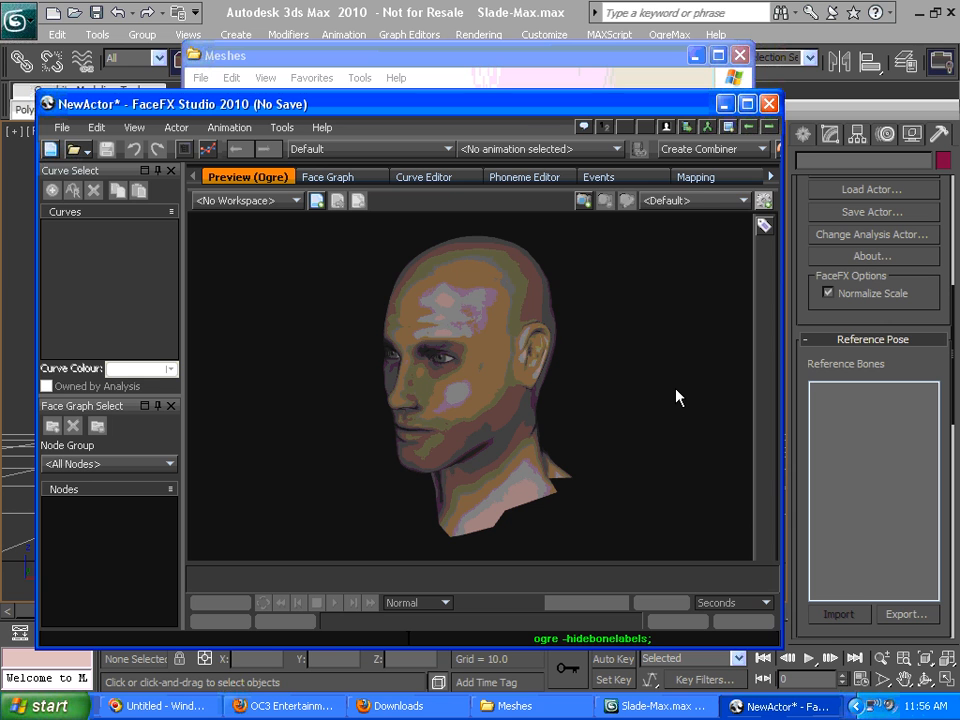
pyautogui.click(584, 201)
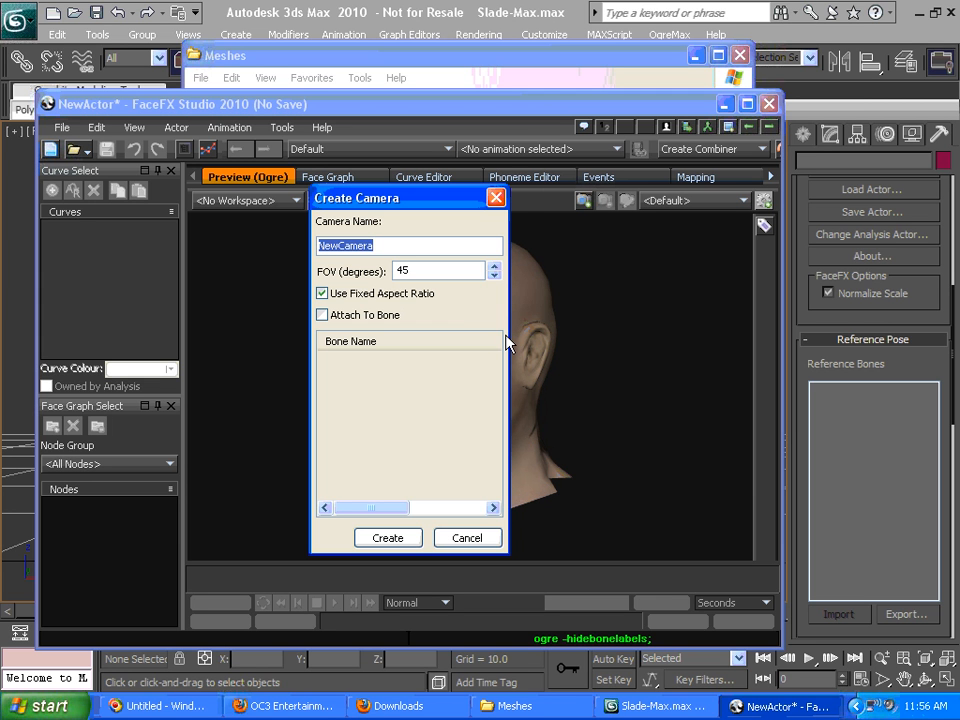
pyautogui.write('cam2')
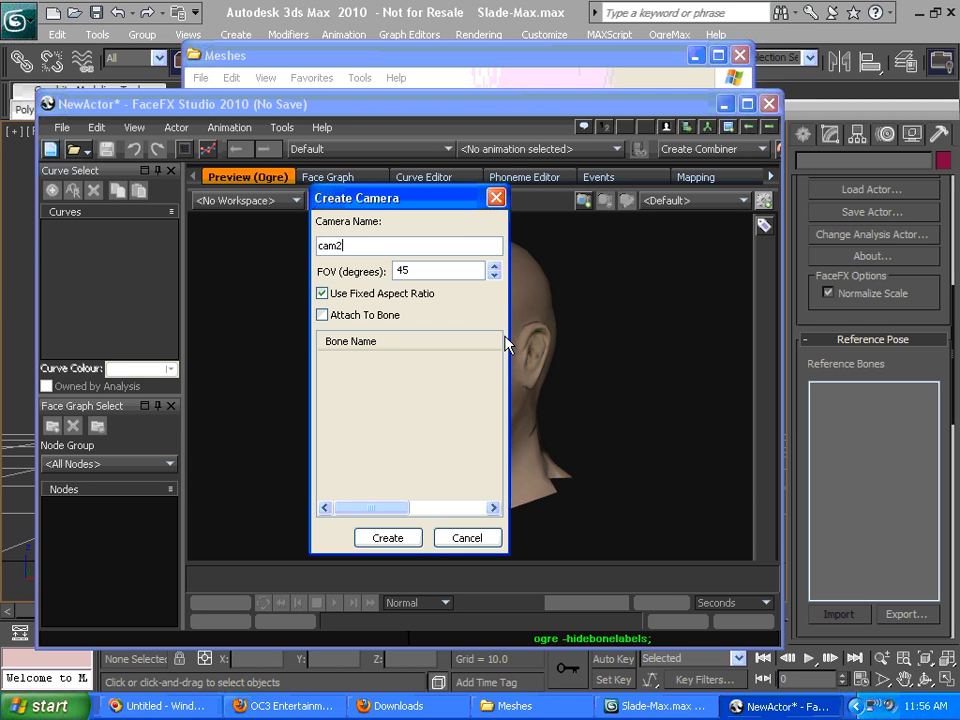
pyautogui.press('Tab')
pyautogui.click(337, 295)
pyautogui.click(398, 539)
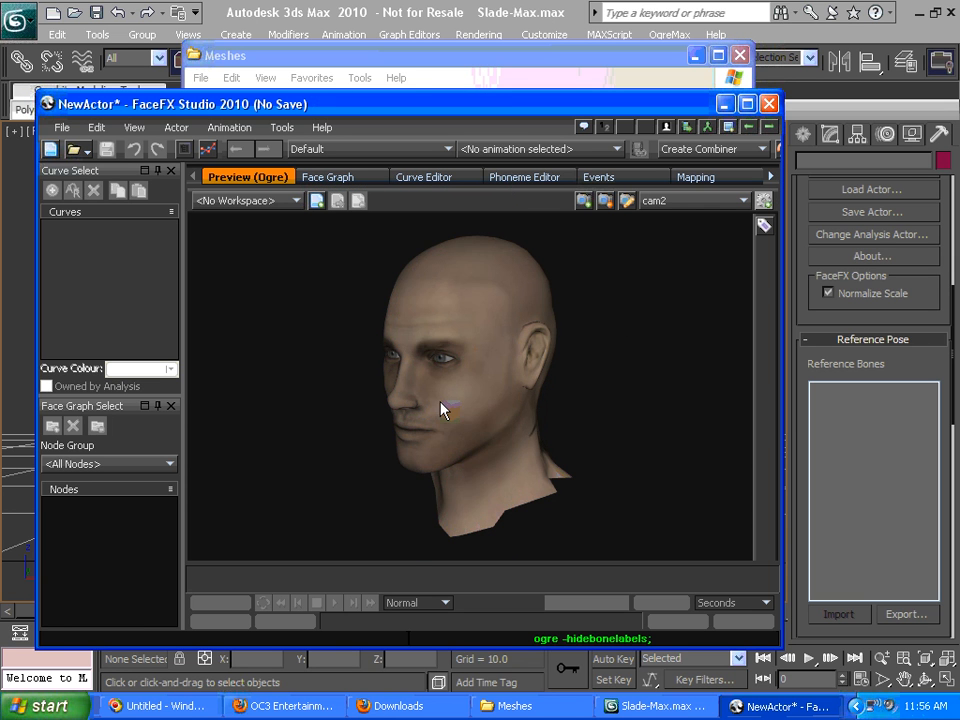
# - Orbit the head to its other side in the cam2 view and switch the preview back to the default camera
pyautogui.moveTo(437, 414); pyautogui.dragTo(696, 420)
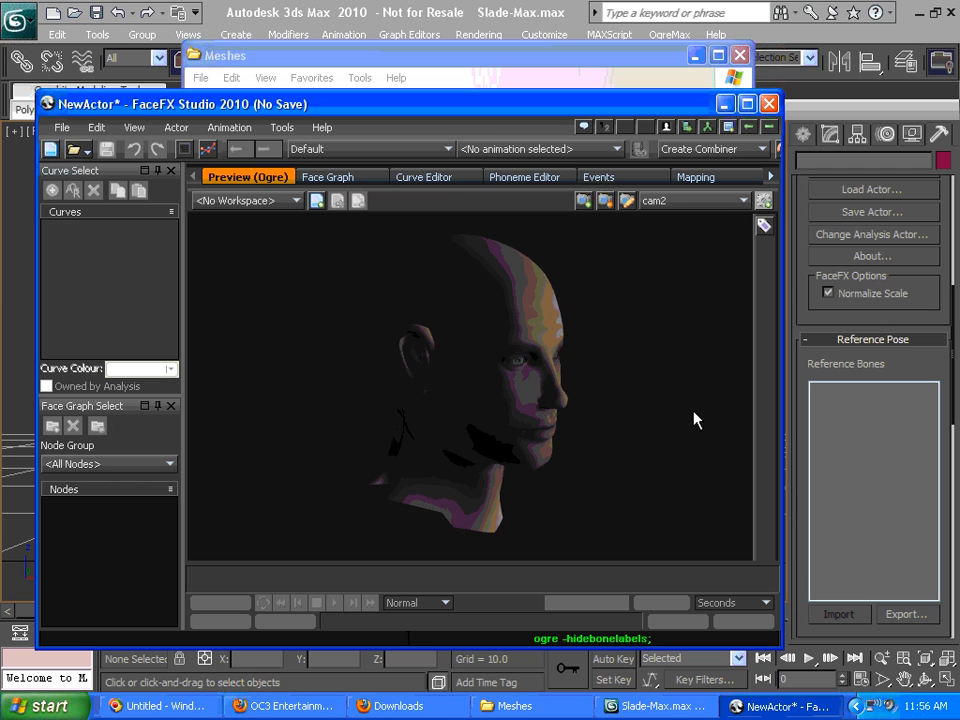
pyautogui.click(684, 203)
pyautogui.click(677, 217)
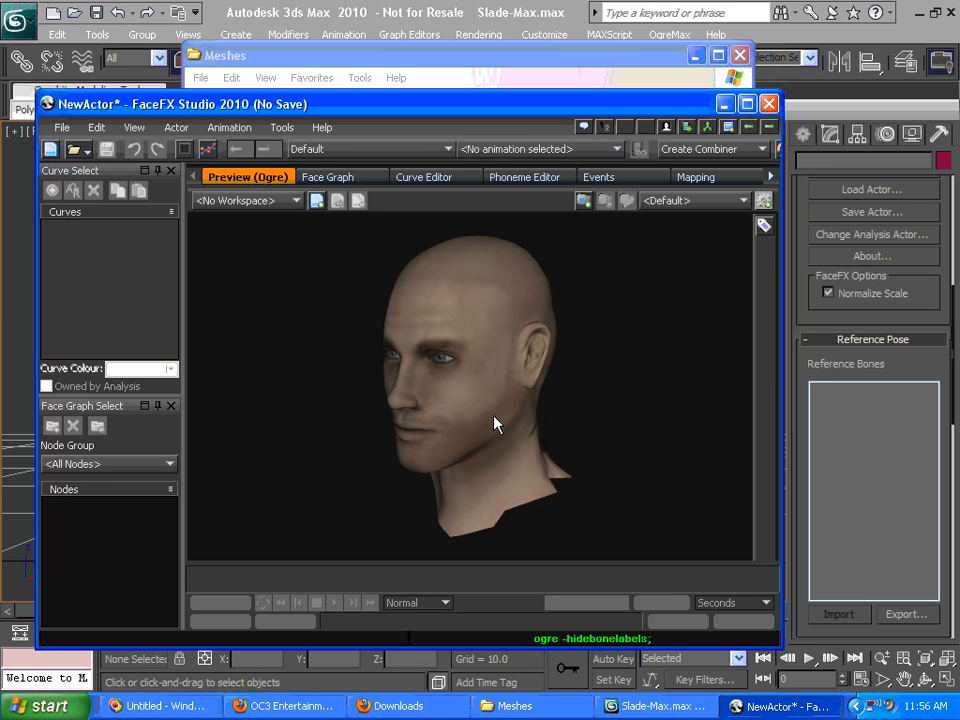
# - Check the actor's Face Graph and return to the Ogre preview
pyautogui.click(340, 179)
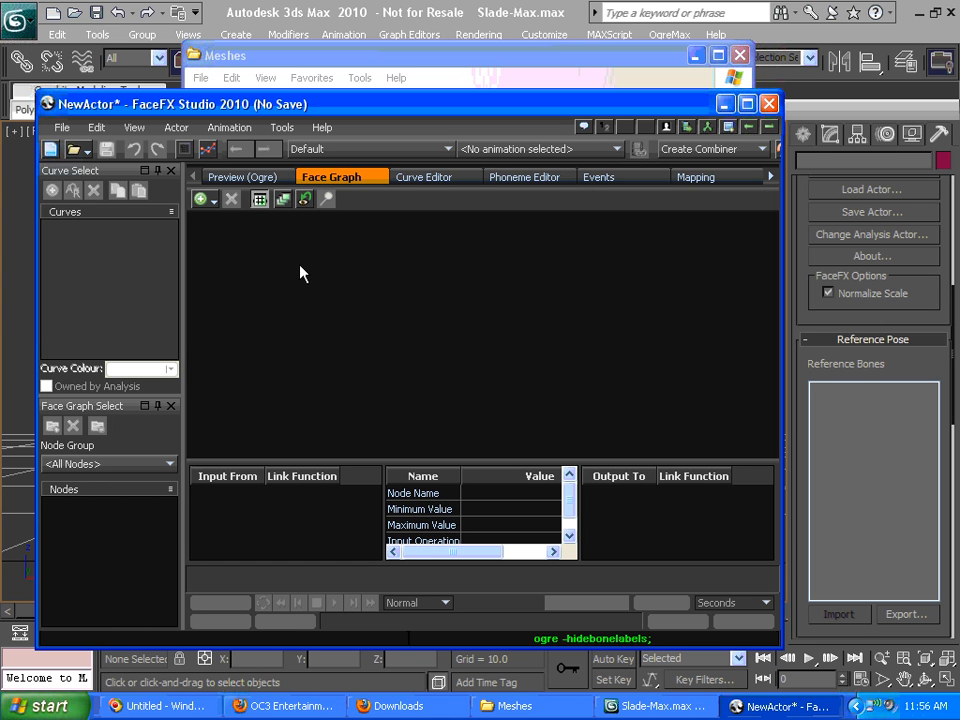
pyautogui.click(516, 306)
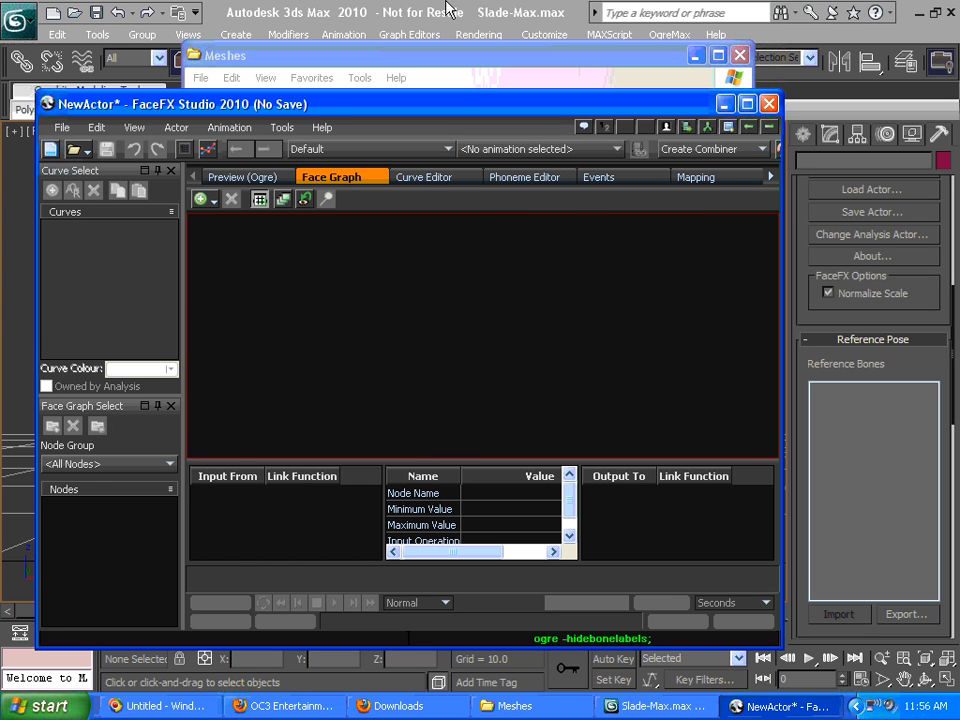
pyautogui.click(252, 178)
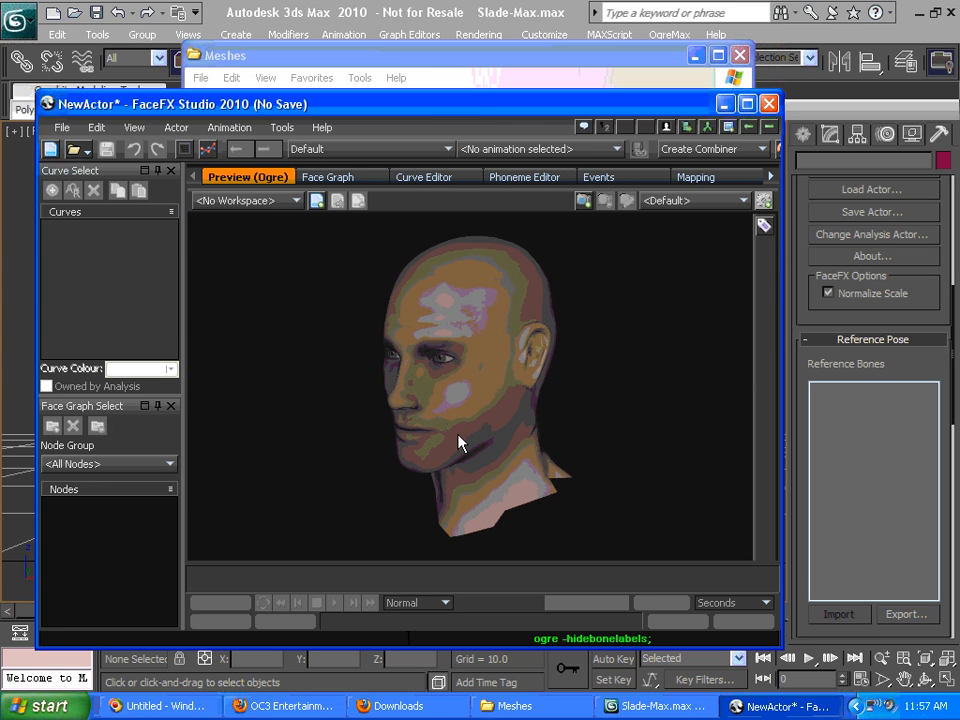